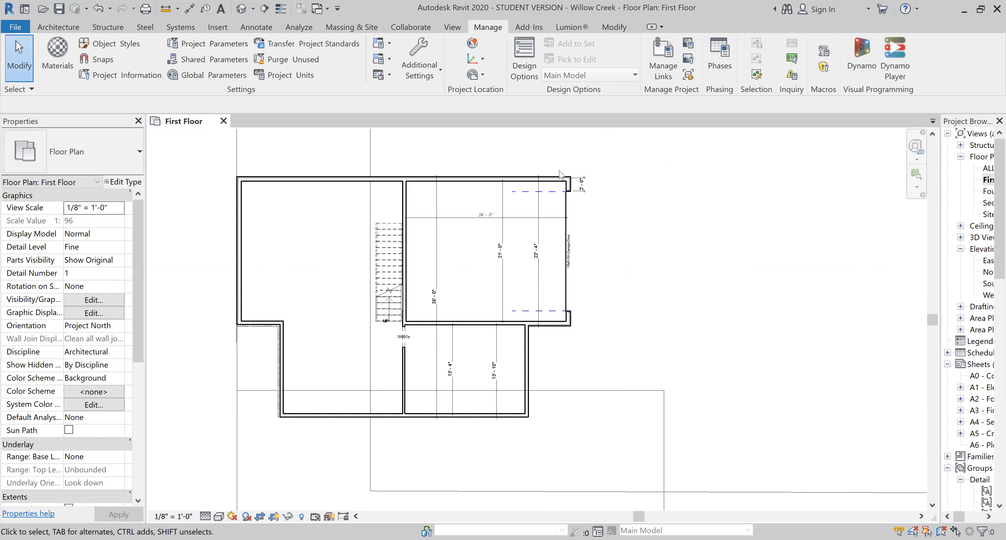
pyautogui.click(189, 8)
pyautogui.scroll(-5, 348, 221)
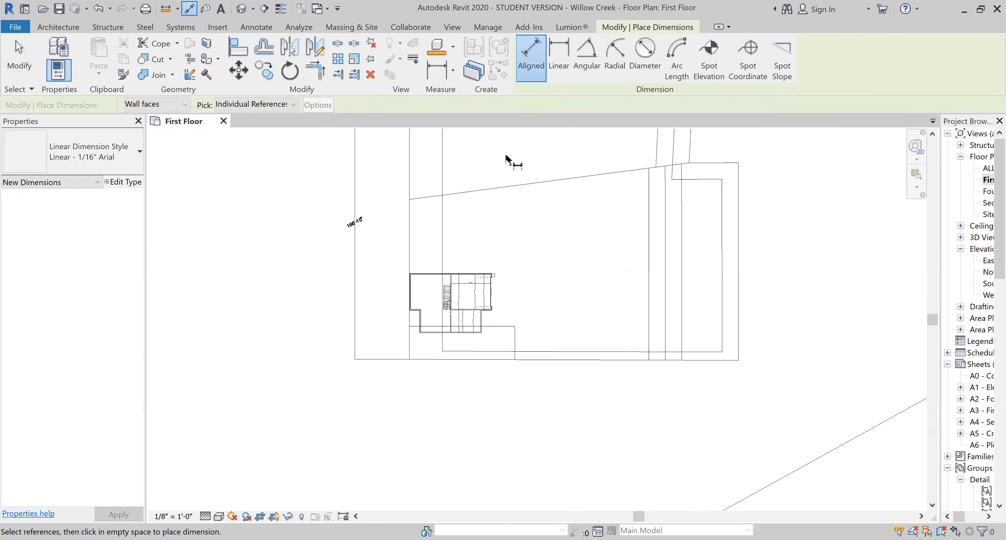
pyautogui.scroll(2, 699, 209)
pyautogui.scroll(1, 699, 208)
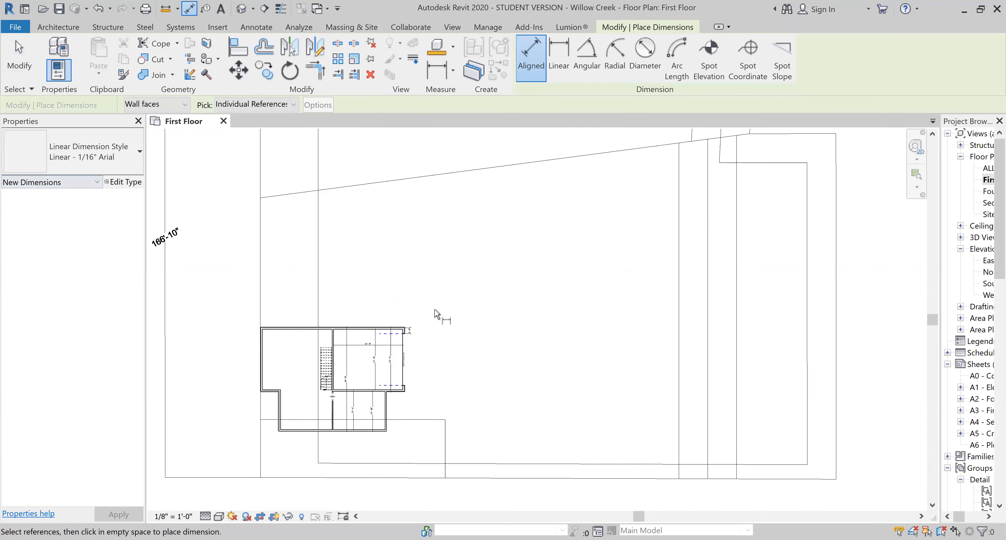
pyautogui.scroll(-3, 434, 322)
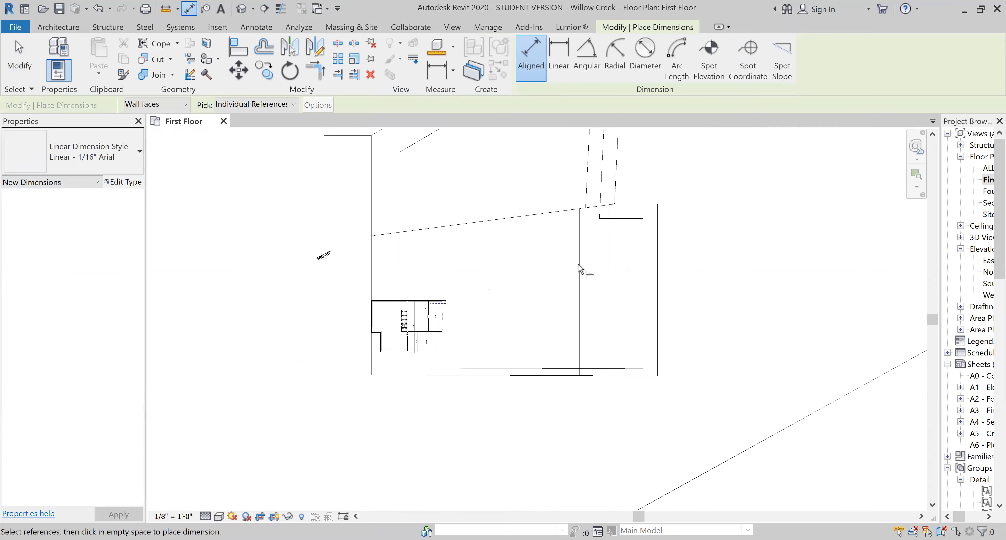
pyautogui.scroll(2, 490, 337)
pyautogui.scroll(2, 489, 332)
pyautogui.scroll(-2, 253, 213)
pyautogui.scroll(-3, 431, 333)
pyautogui.press('Escape')
pyautogui.press('Escape')
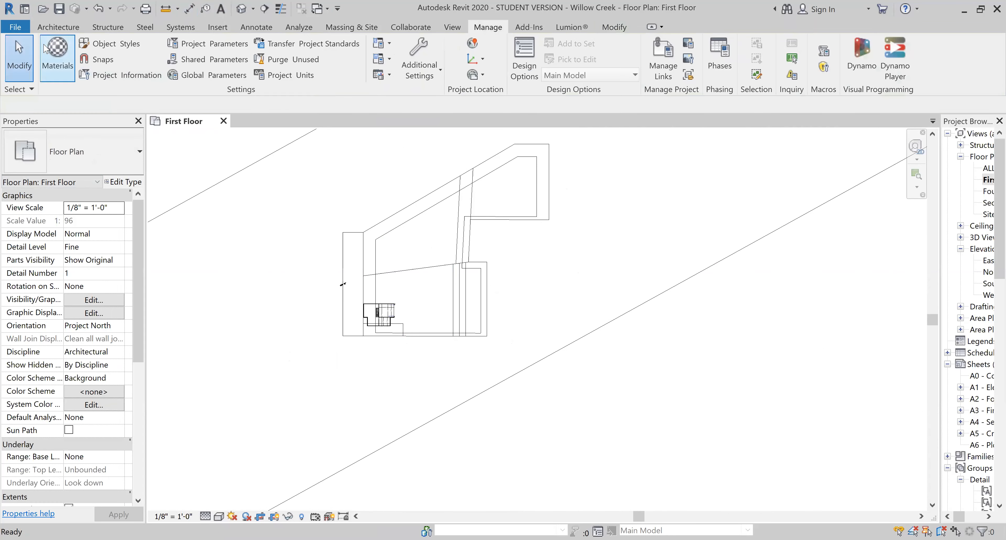
# Examine the imported Parti.dwg site lines around the first floor plan
pyautogui.hotkey('alt', 'f')
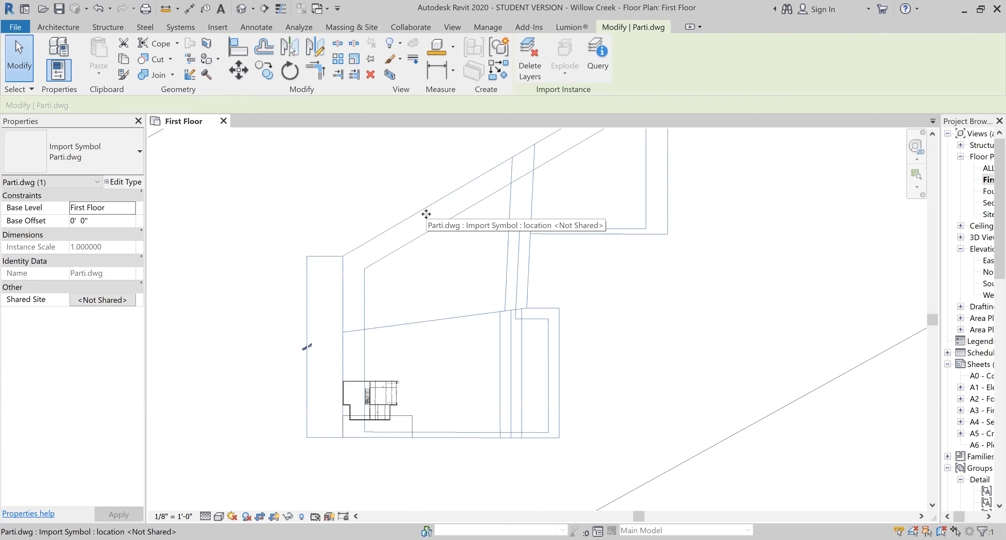
pyautogui.scroll(5, 426, 214)
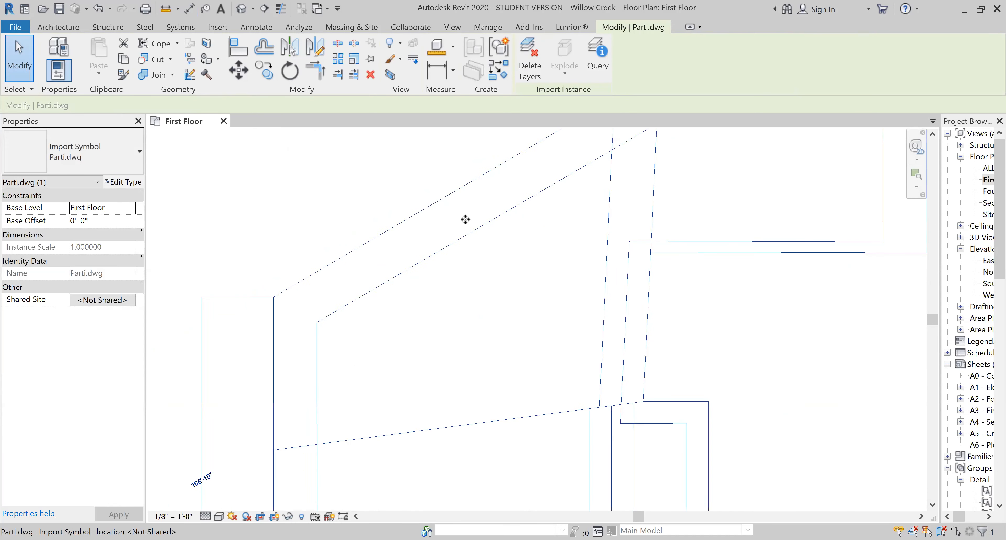
pyautogui.scroll(-4, 466, 219)
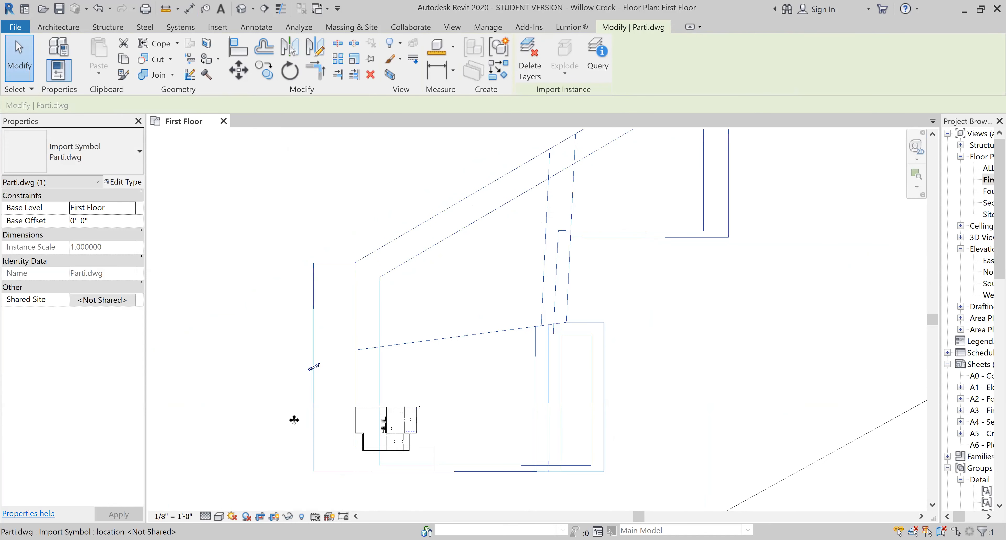
pyautogui.scroll(3, 402, 485)
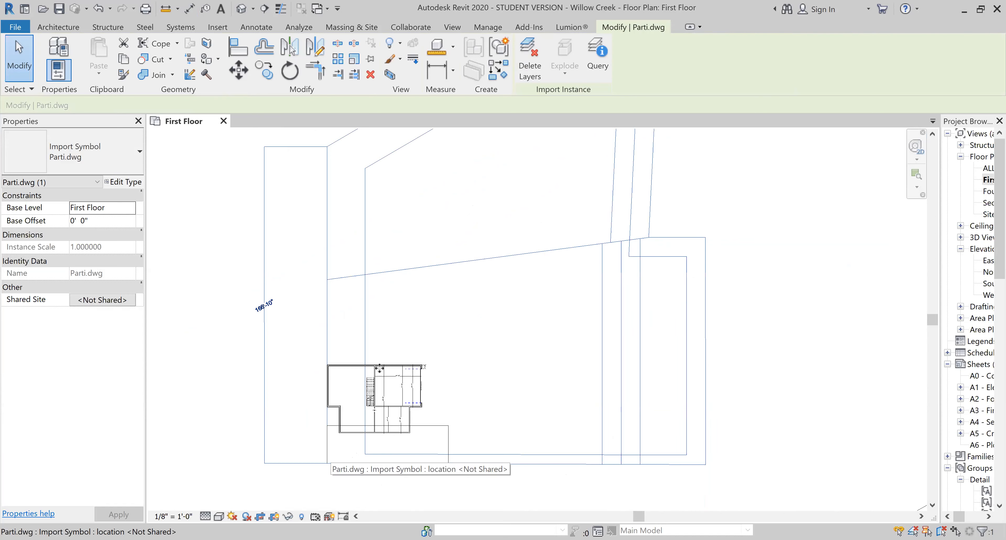
pyautogui.scroll(-5, 406, 389)
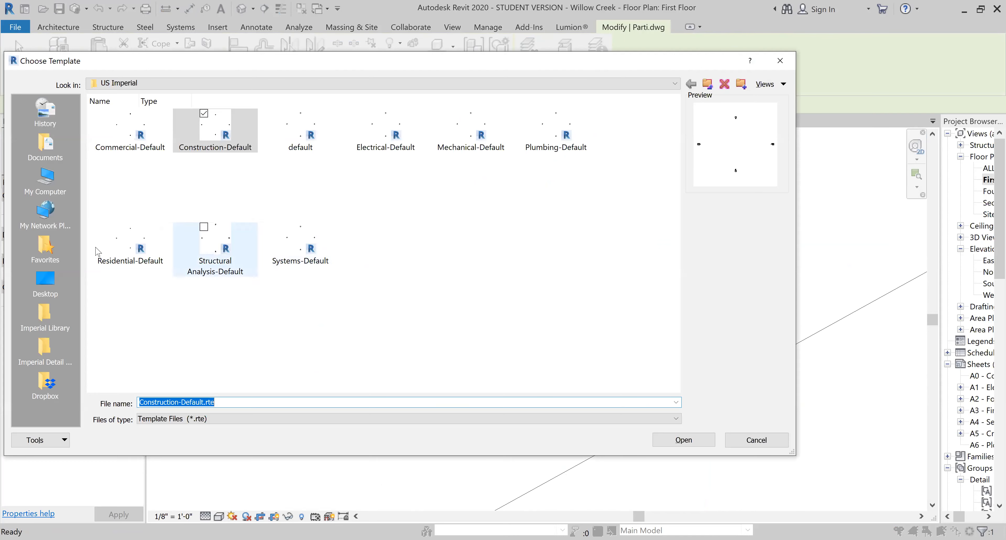
# Create a new project based on the Residential-Default.rte template
pyautogui.click(112, 251)
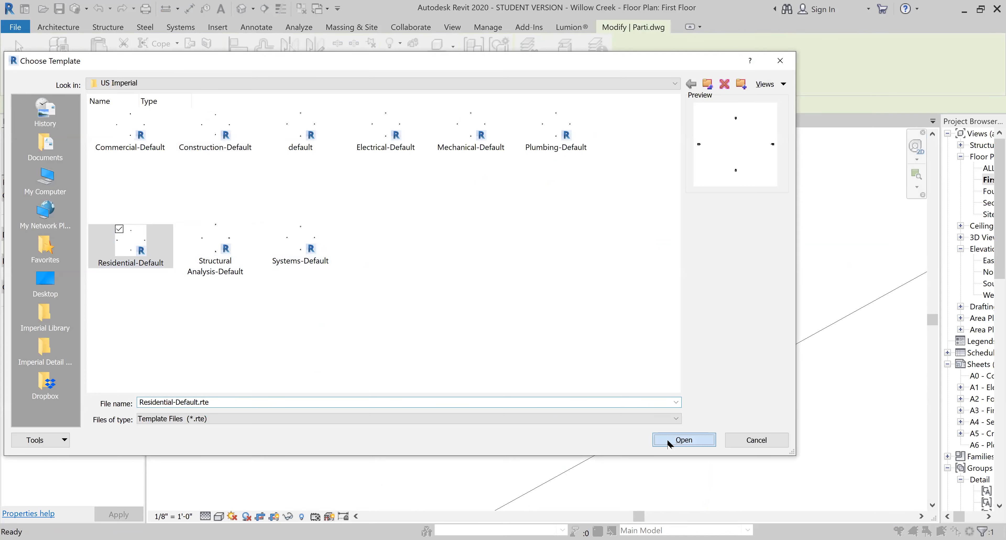
pyautogui.click(667, 439)
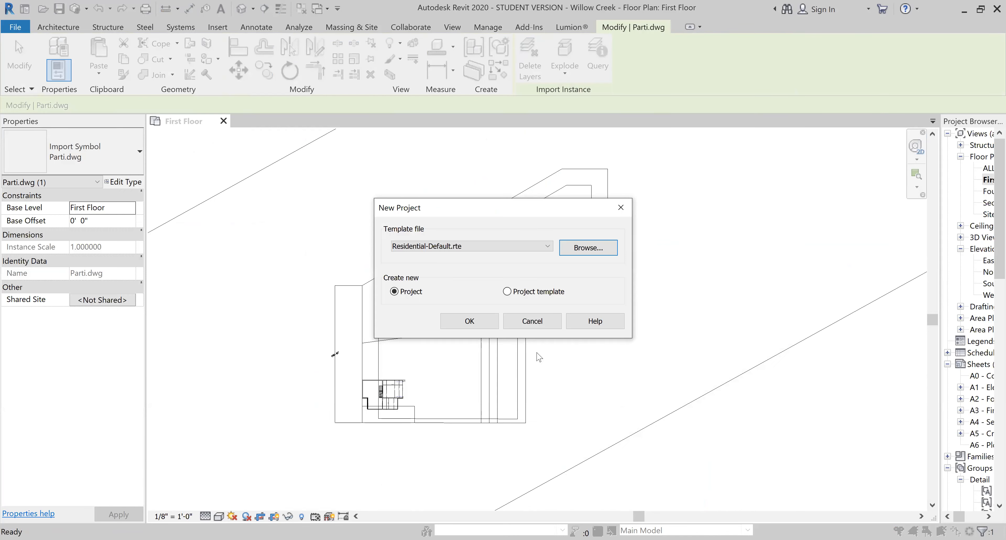
pyautogui.click(469, 320)
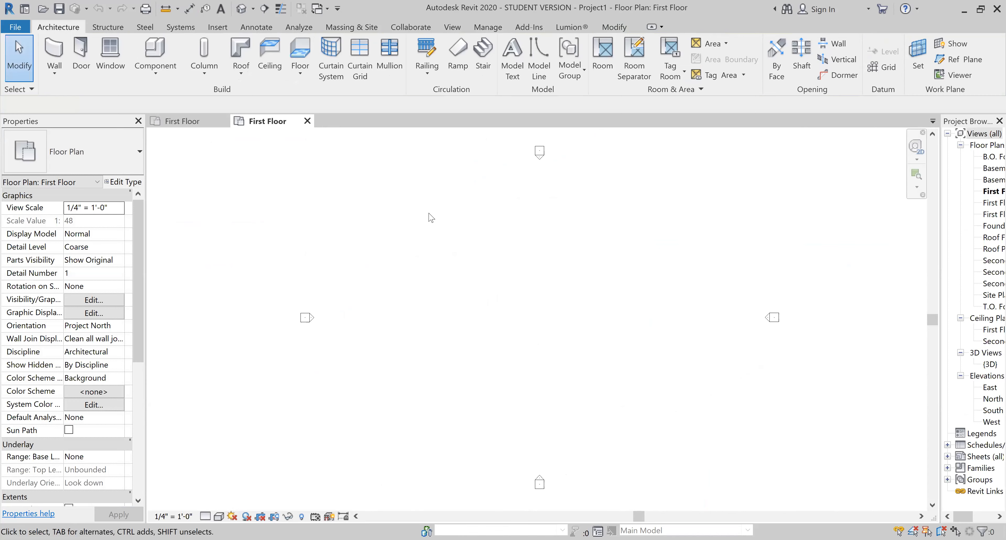
# Start linking a CAD drawing into the new project's First Floor plan
pyautogui.click(218, 27)
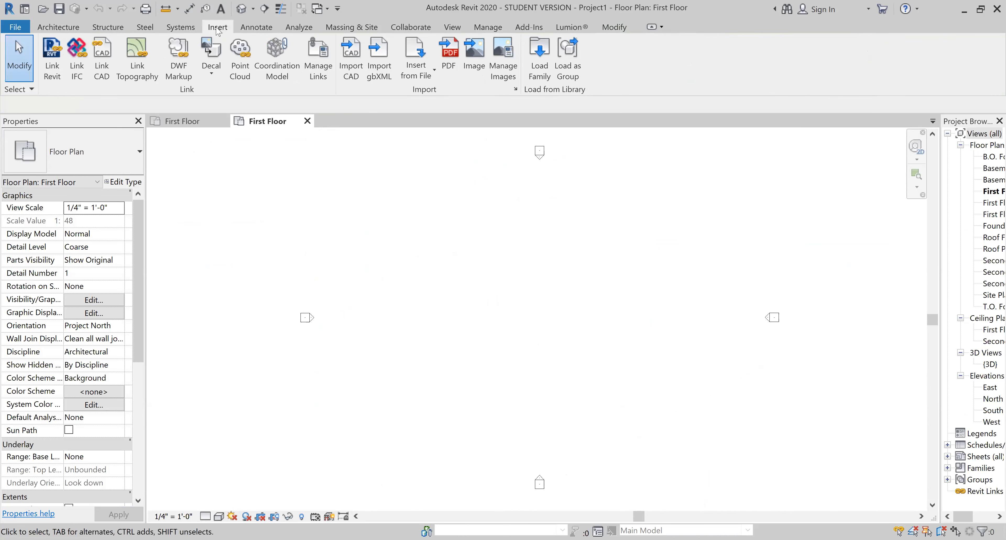
pyautogui.click(103, 54)
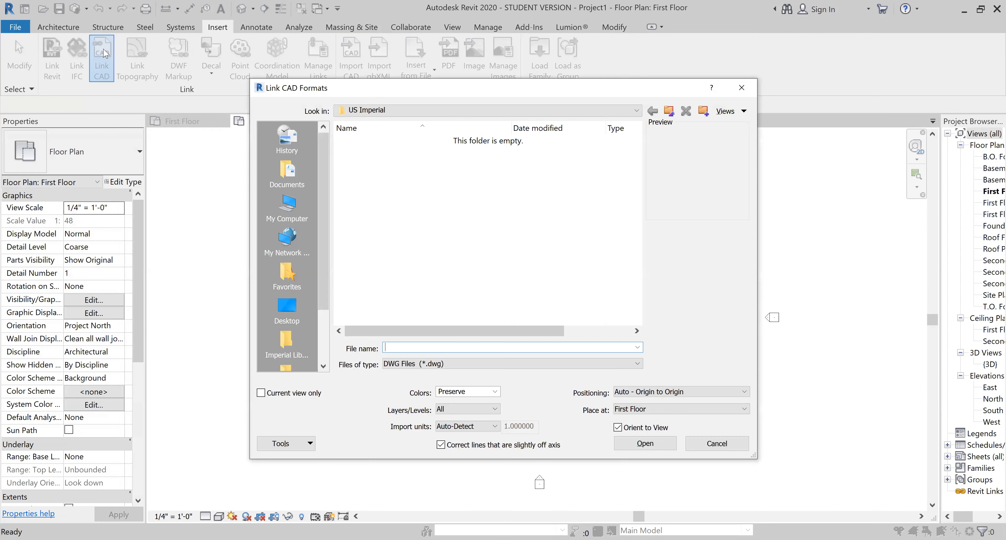
# Search New folder on the DATA (D:) drive, including its Parti and textures subfolders, for the DWG drawing
pyautogui.click(287, 207)
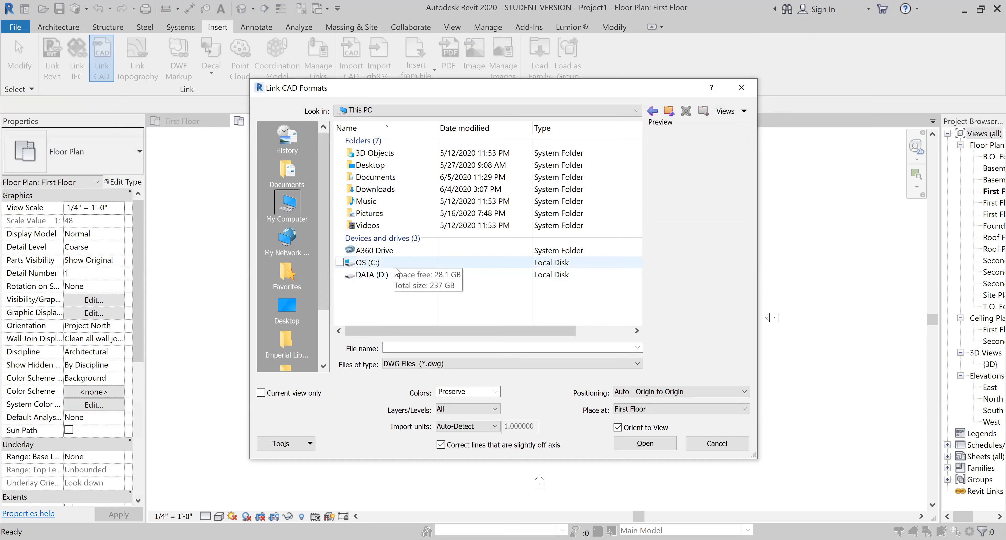
pyautogui.doubleClick(397, 275)
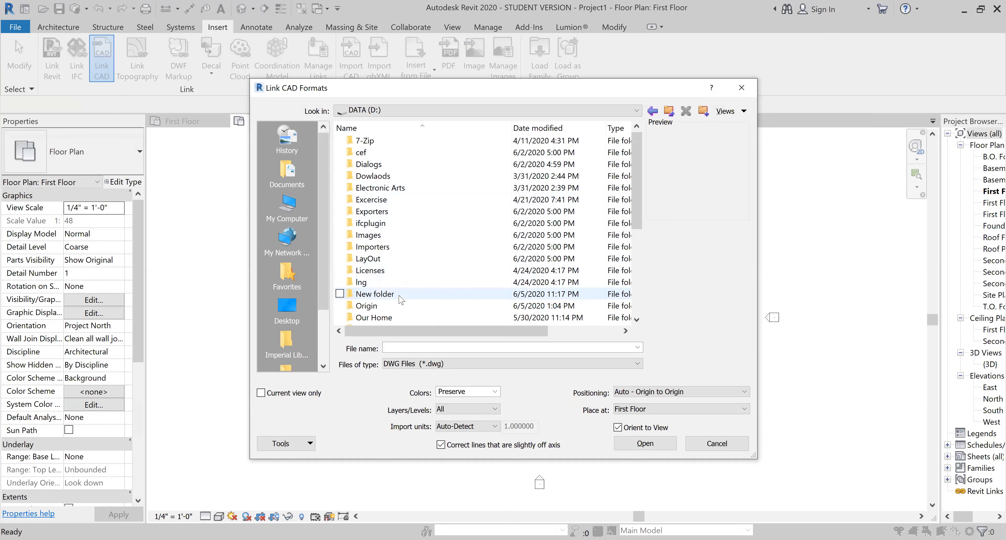
pyautogui.doubleClick(400, 299)
pyautogui.doubleClick(393, 142)
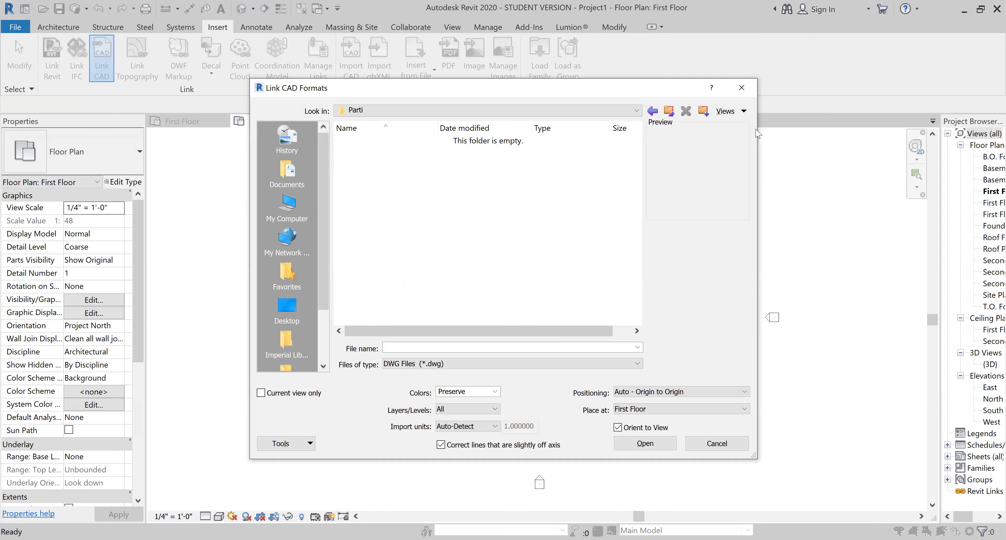
pyautogui.click(669, 112)
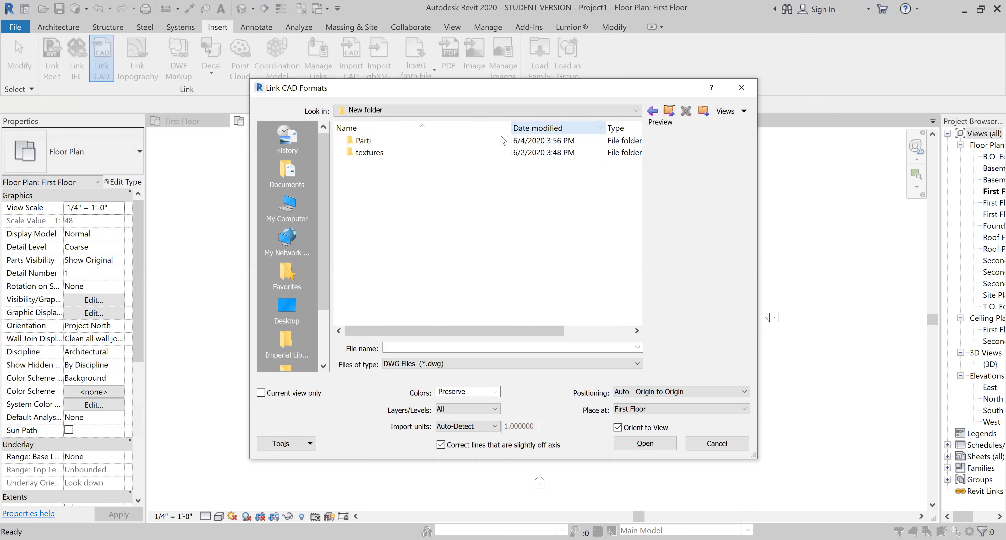
pyautogui.doubleClick(421, 153)
pyautogui.click(670, 111)
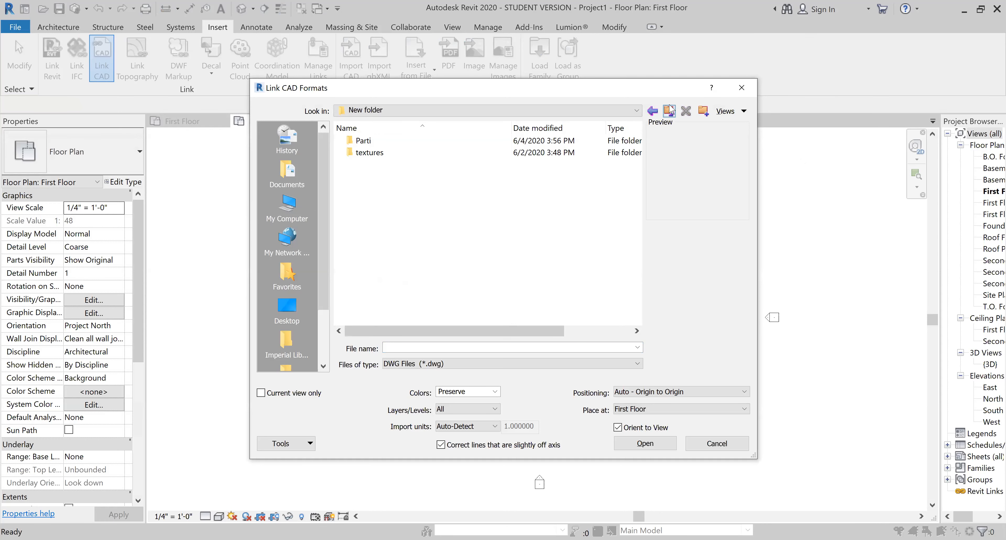
pyautogui.doubleClick(510, 142)
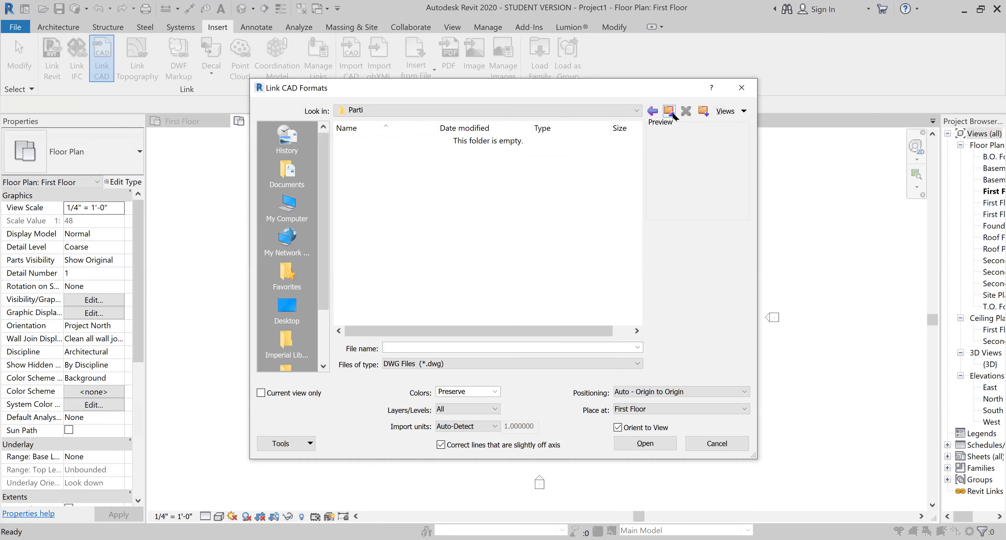
pyautogui.click(669, 112)
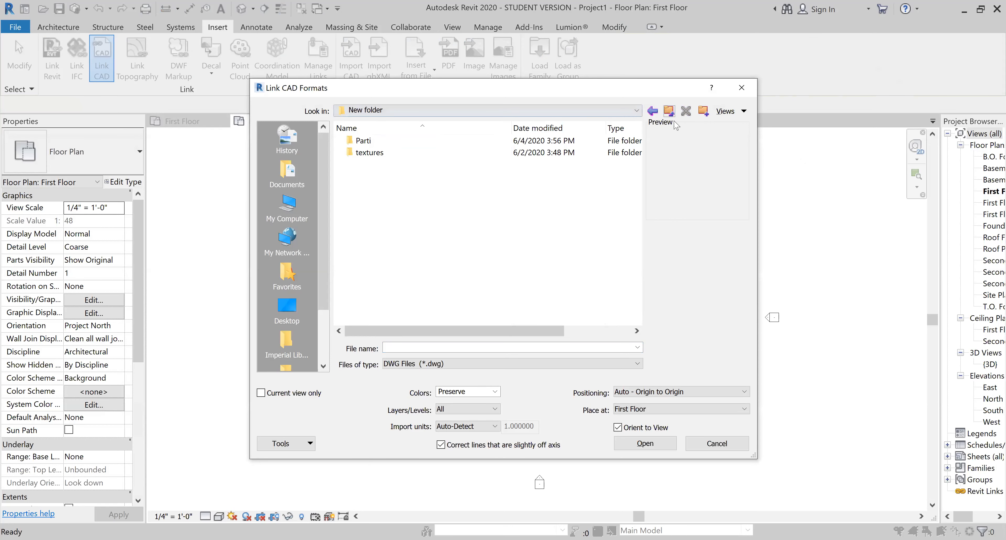
pyautogui.click(670, 111)
pyautogui.scroll(-5, 533, 199)
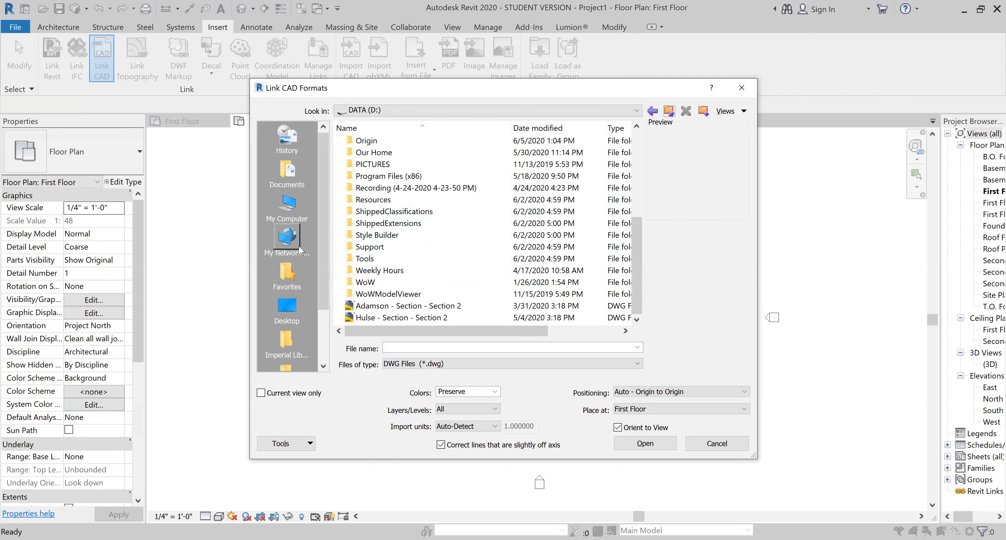
# Link Parti.dwg from the Documents folder, positioned Auto - Origin to Origin at First Floor, and dismiss the raster image notice
pyautogui.click(288, 178)
pyautogui.scroll(-3, 434, 234)
pyautogui.click(434, 293)
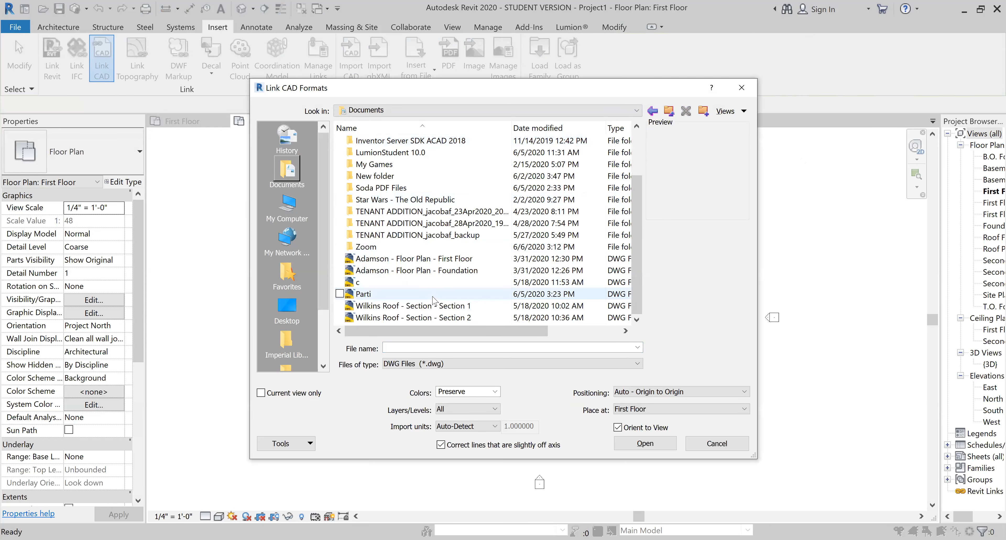
pyautogui.click(659, 445)
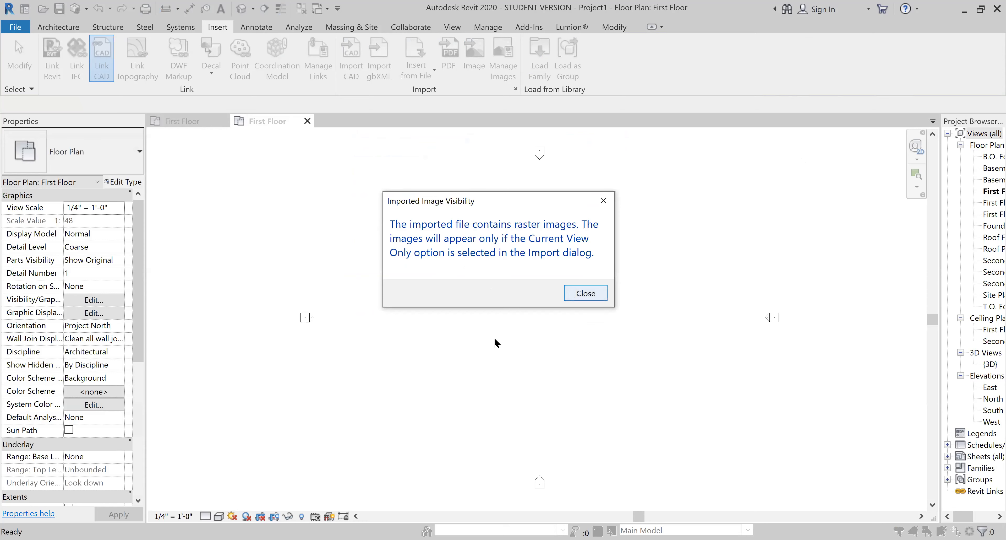
pyautogui.press('Return')
# Start a new property line over the linked site drawing, choosing to create it by sketching
pyautogui.scroll(-6, 418, 270)
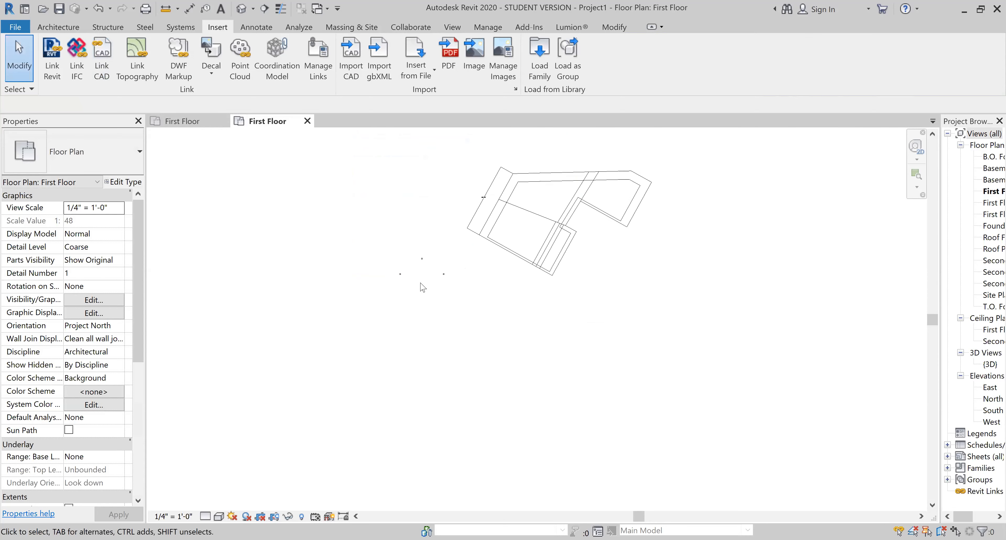
pyautogui.scroll(4, 587, 189)
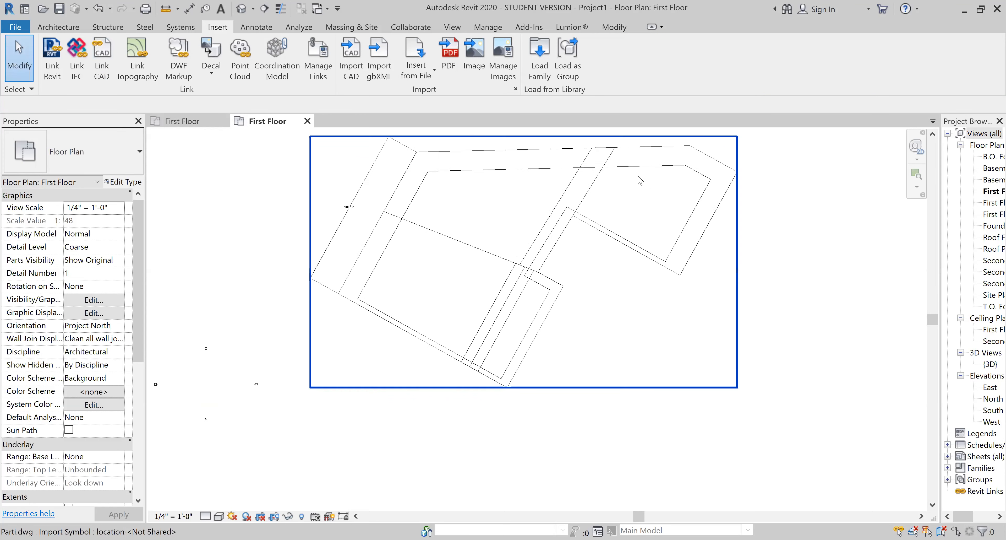
pyautogui.scroll(1, 617, 168)
pyautogui.click(578, 230)
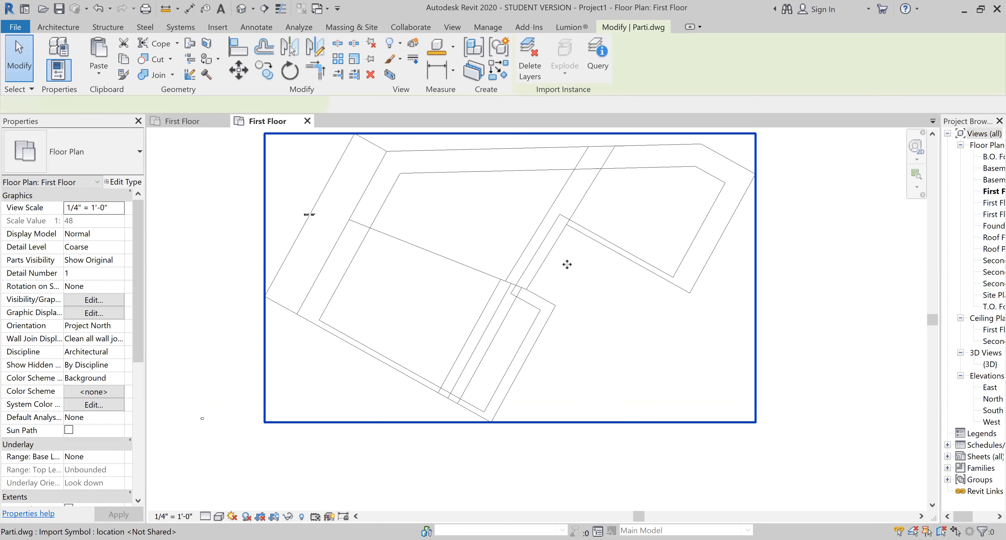
pyautogui.click(581, 215)
pyautogui.click(624, 252)
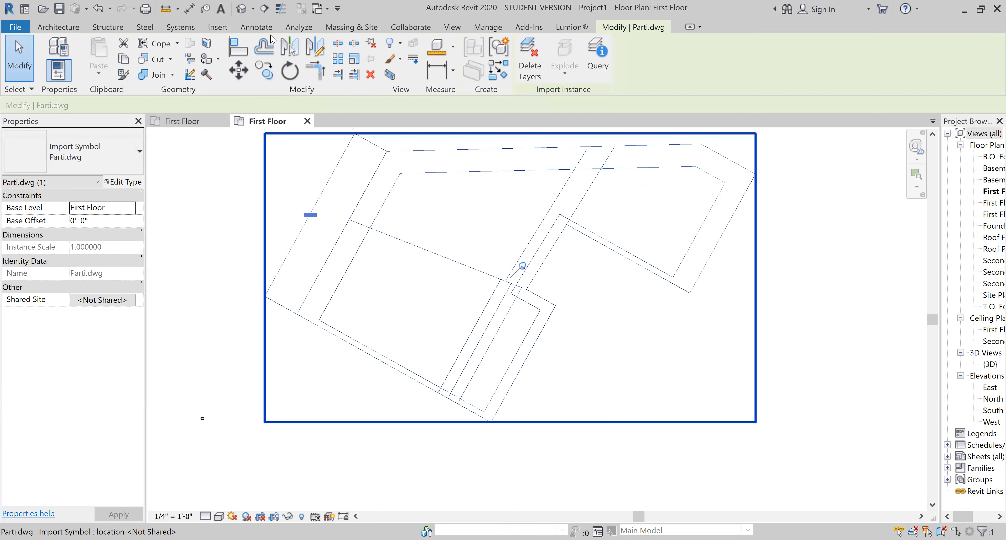
pyautogui.click(349, 28)
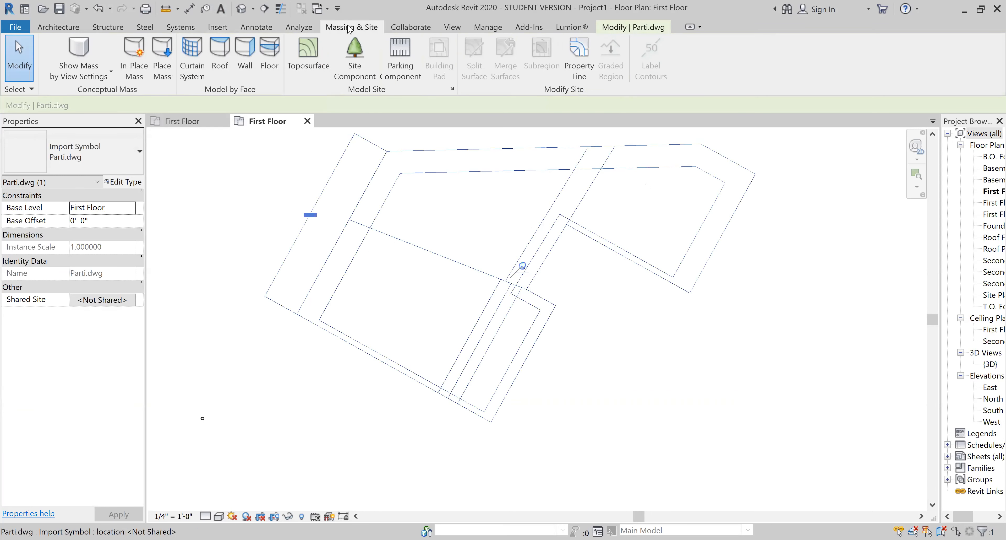
pyautogui.click(581, 60)
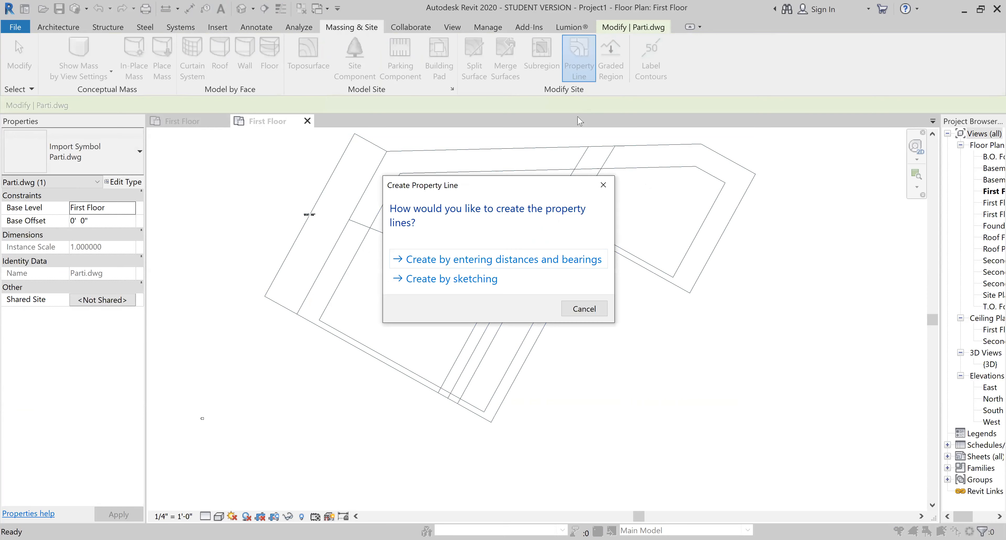
pyautogui.click(484, 280)
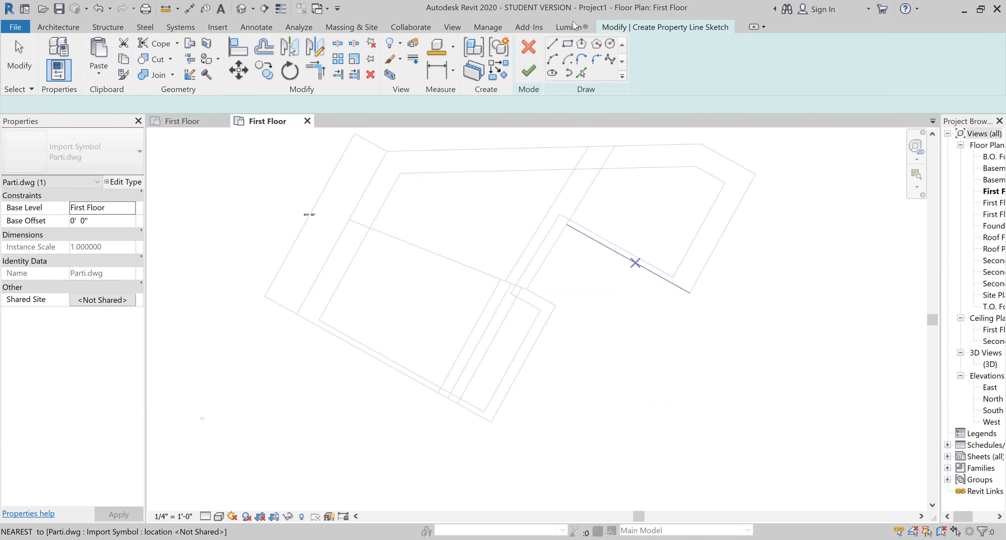
# Sketch the first property line segment from the lot's lowest corner along its lower edge to the inner boundary line
pyautogui.click(492, 423)
pyautogui.scroll(2, 491, 424)
pyautogui.rightClick(191, 272)
pyautogui.scroll(1, 191, 272)
pyautogui.click(204, 241)
pyautogui.scroll(3, 195, 258)
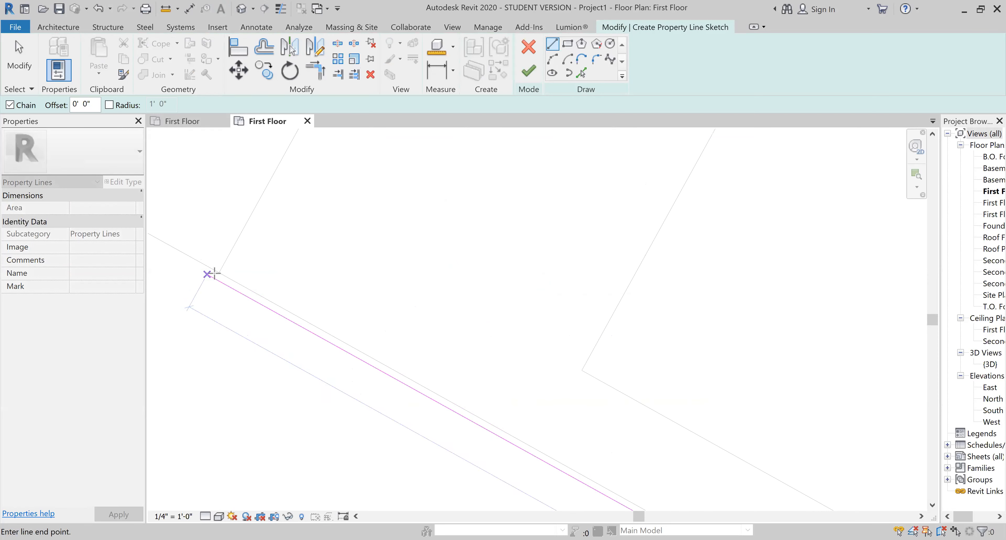
pyautogui.click(236, 272)
pyautogui.scroll(-3, 234, 289)
pyautogui.scroll(-4, 236, 180)
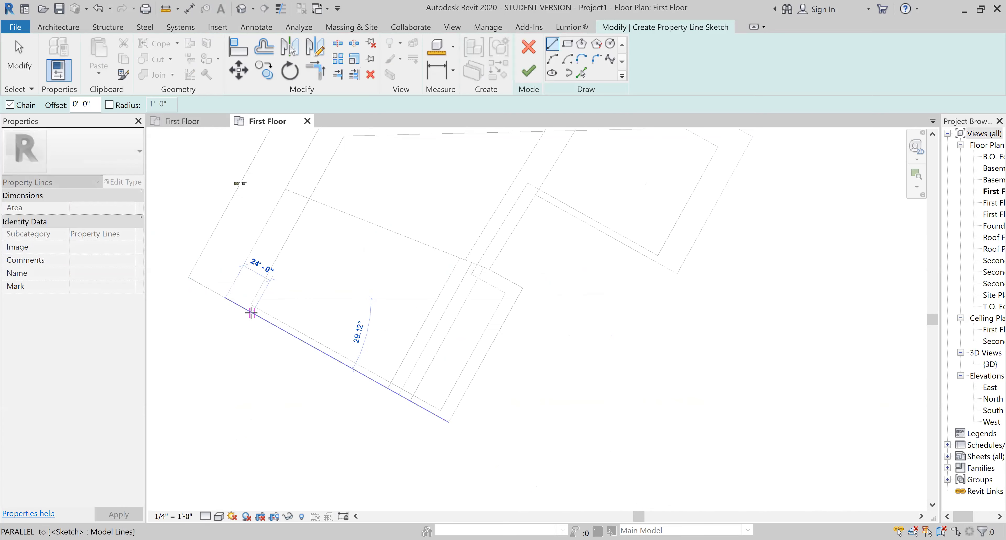
pyautogui.scroll(5, 274, 225)
pyautogui.scroll(5, 254, 275)
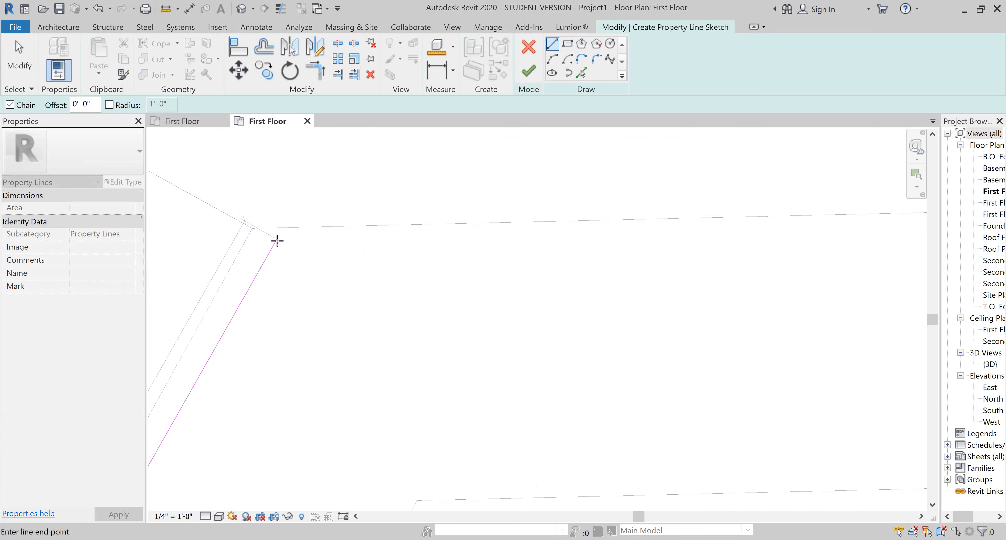
pyautogui.click(241, 222)
pyautogui.scroll(6, 220, 212)
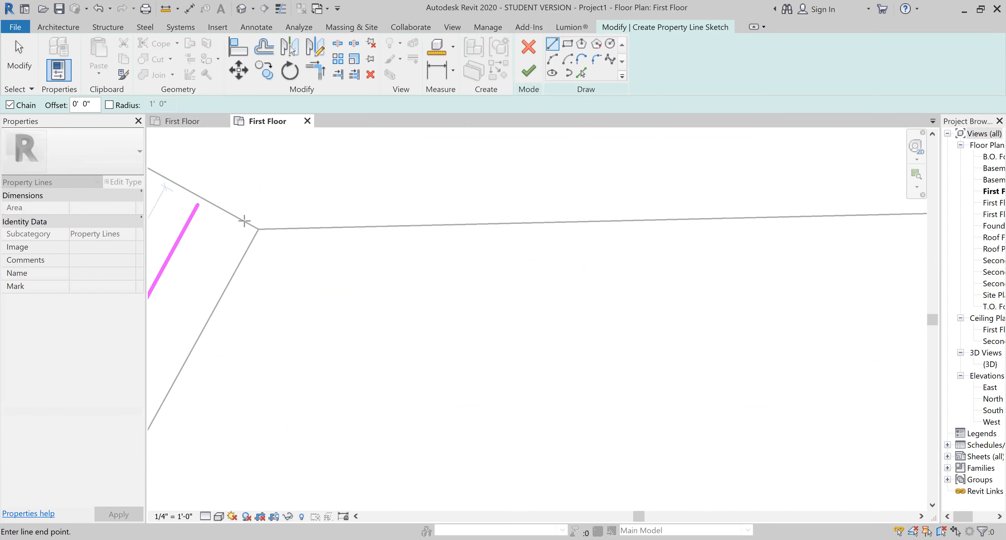
pyautogui.scroll(-4, 308, 247)
pyautogui.scroll(-4, 360, 251)
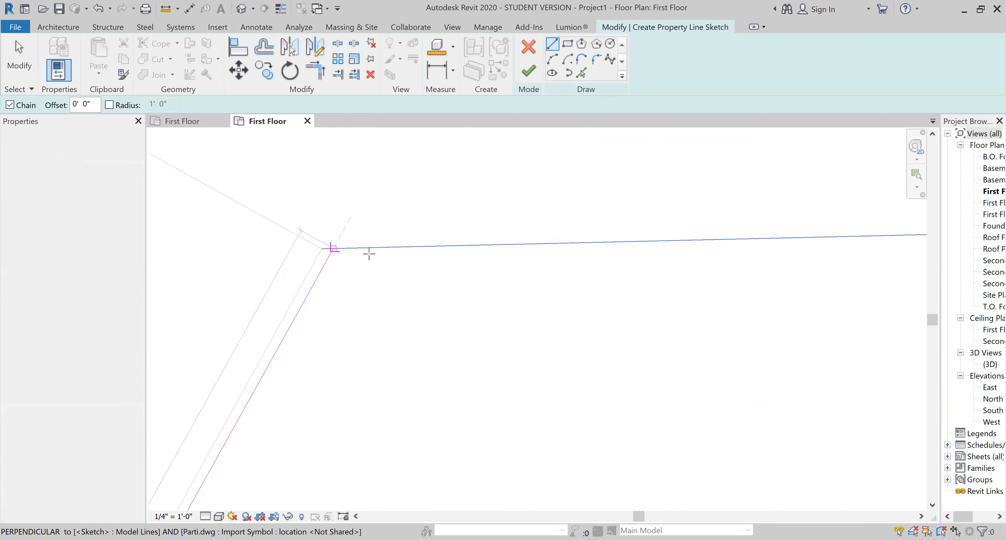
pyautogui.scroll(4, 256, 240)
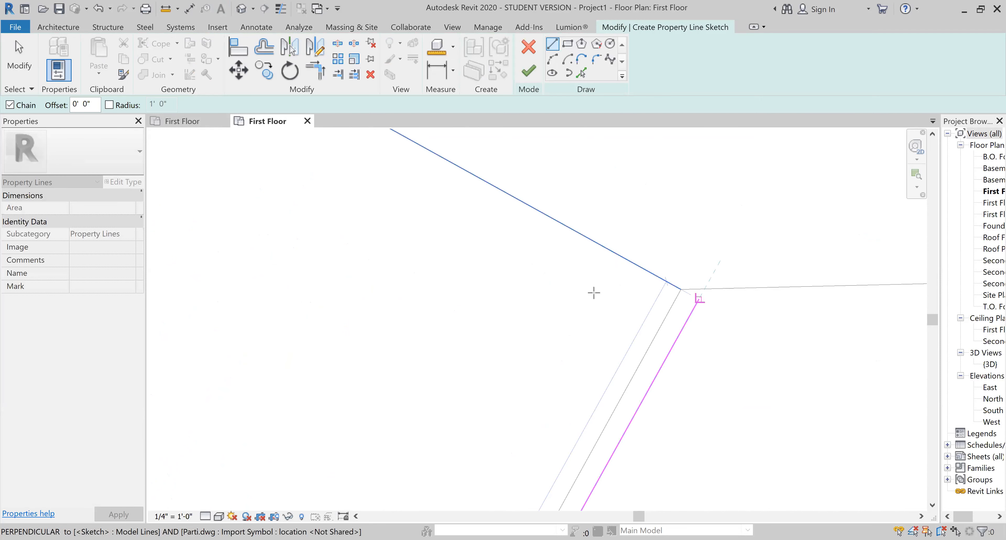
pyautogui.scroll(3, 672, 281)
pyautogui.scroll(-4, 591, 304)
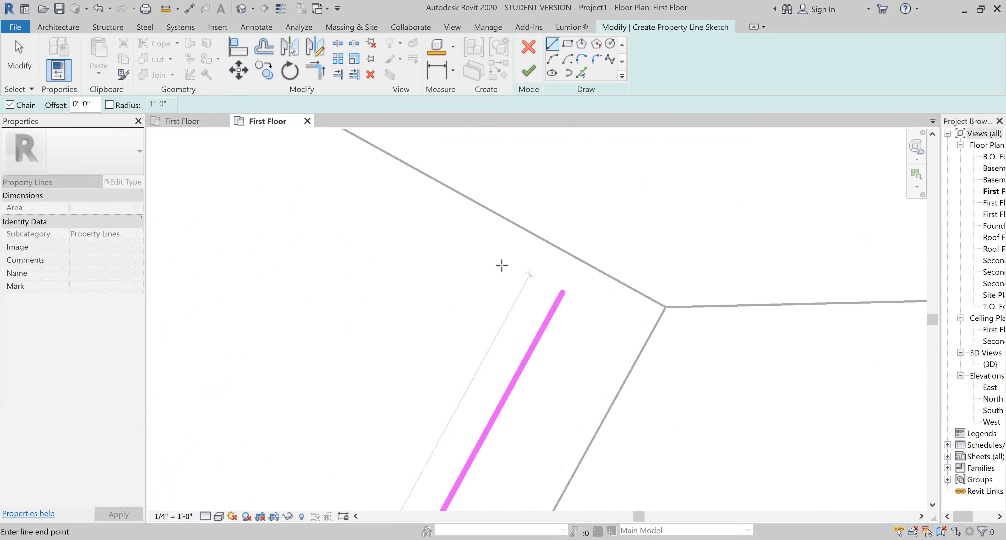
pyautogui.press('Escape')
# Sketch the lot's upper edge from its upper-left corner along the linked drawing to the upper-right bend
pyautogui.click(521, 270)
pyautogui.scroll(-2, 522, 269)
pyautogui.scroll(-3, 523, 269)
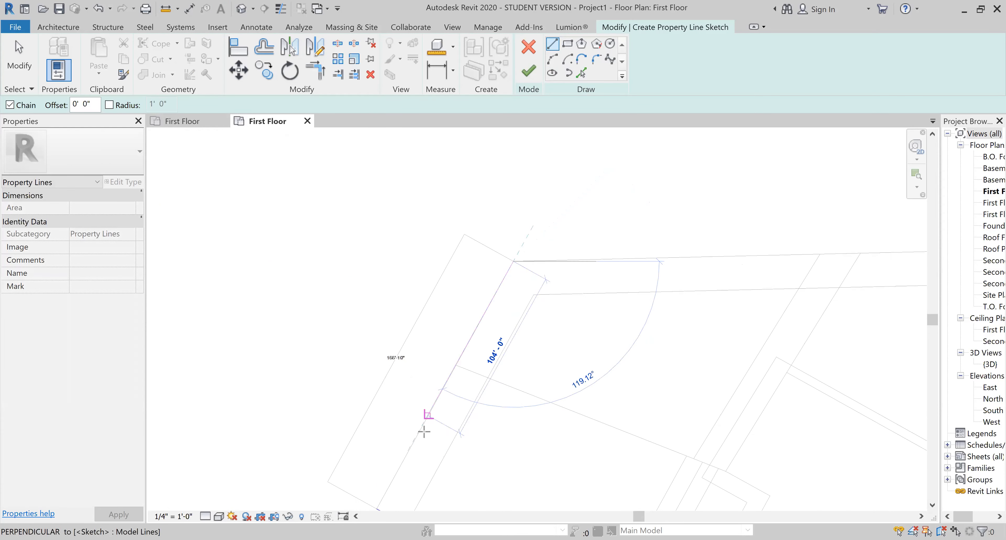
pyautogui.scroll(-3, 457, 338)
pyautogui.scroll(6, 412, 463)
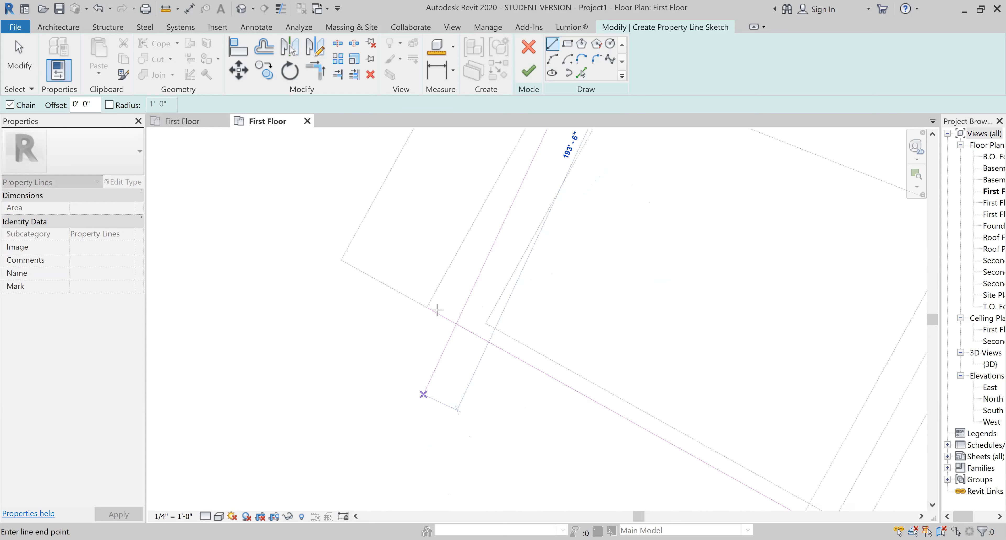
pyautogui.scroll(4, 415, 254)
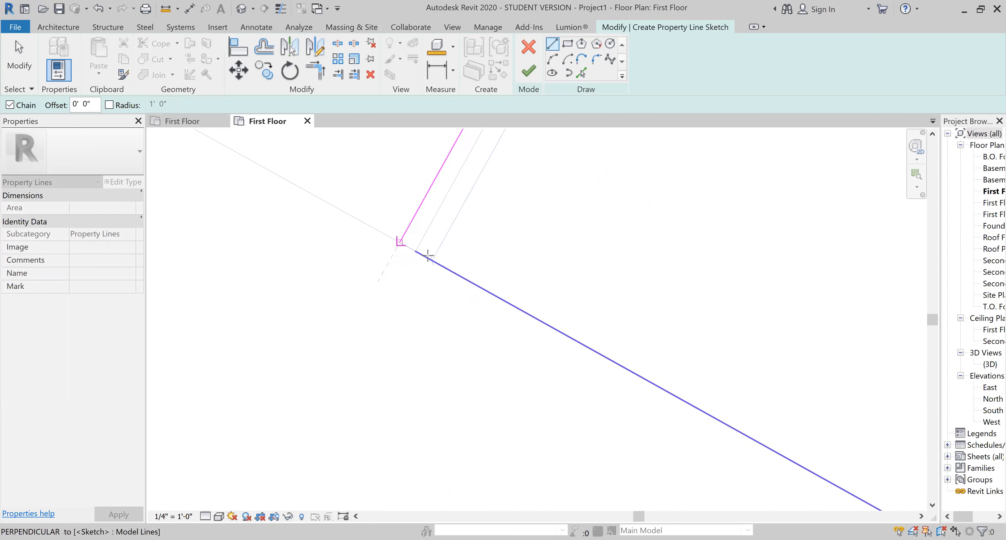
pyautogui.scroll(-2, 402, 240)
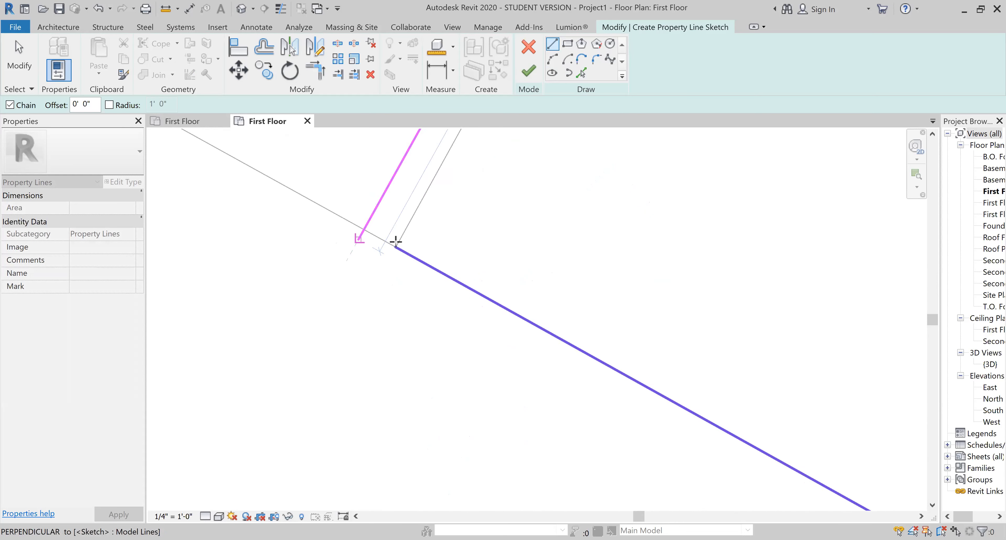
pyautogui.scroll(-3, 301, 359)
pyautogui.scroll(-4, 309, 381)
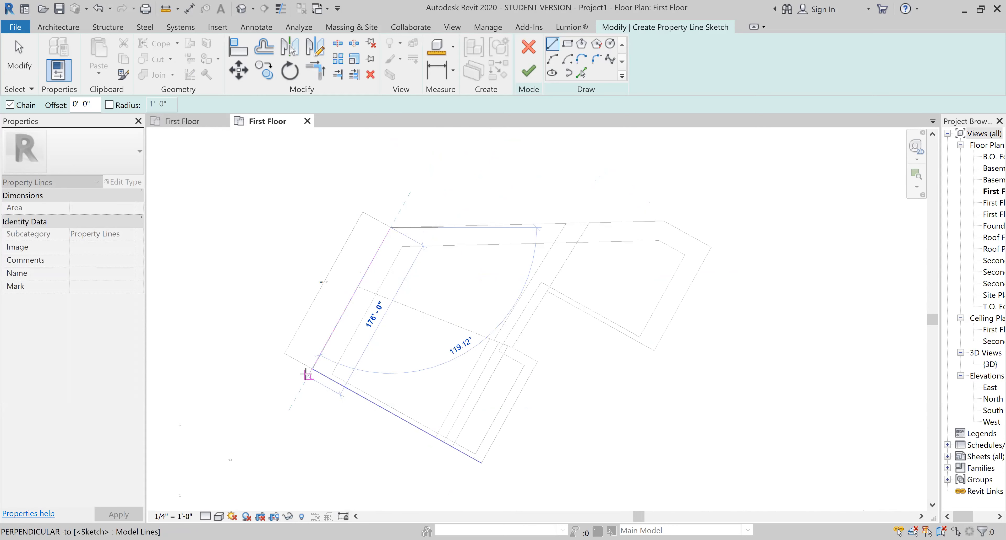
pyautogui.scroll(4, 593, 229)
pyautogui.scroll(4, 594, 236)
pyautogui.click(619, 287)
# Continue the chain along the short sloping edge to the lot's far right corner
pyautogui.scroll(-1, 493, 223)
pyautogui.scroll(-4, 490, 217)
pyautogui.scroll(-2, 535, 213)
pyautogui.scroll(5, 672, 302)
pyautogui.click(627, 316)
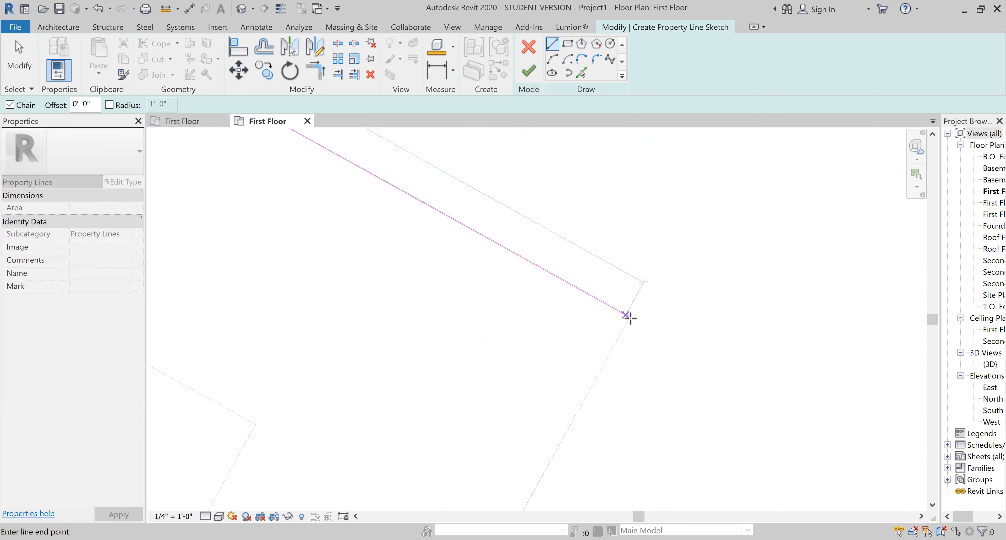
pyautogui.scroll(3, 628, 312)
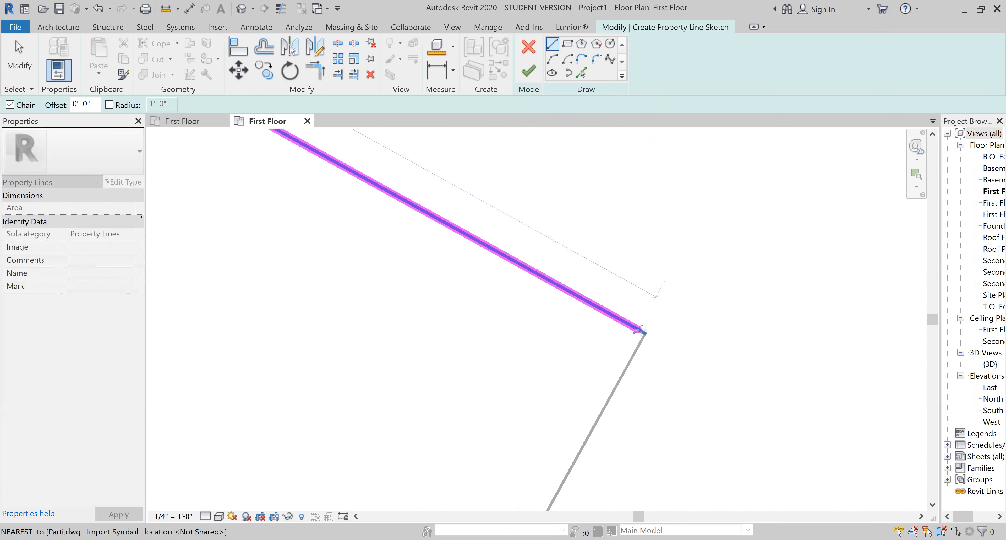
# Trace the lot's right edge down to its lower end beside the notch
pyautogui.scroll(-6, 645, 332)
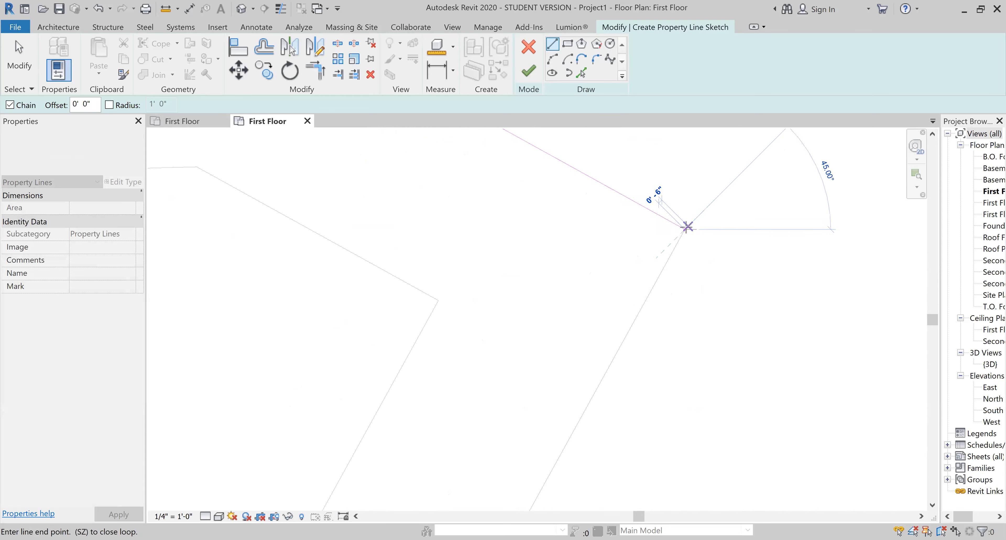
pyautogui.scroll(-3, 685, 227)
pyautogui.scroll(6, 615, 351)
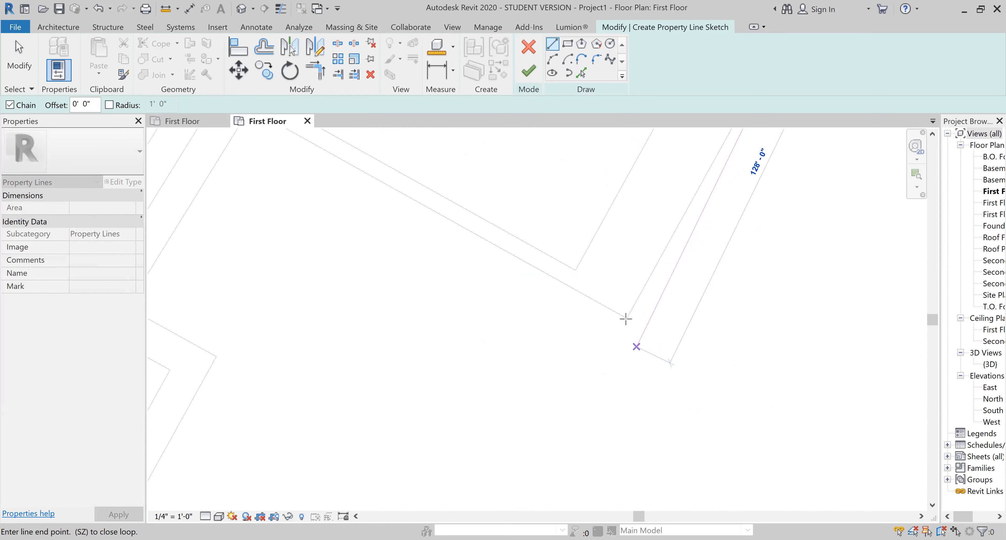
pyautogui.click(624, 314)
pyautogui.scroll(-5, 664, 324)
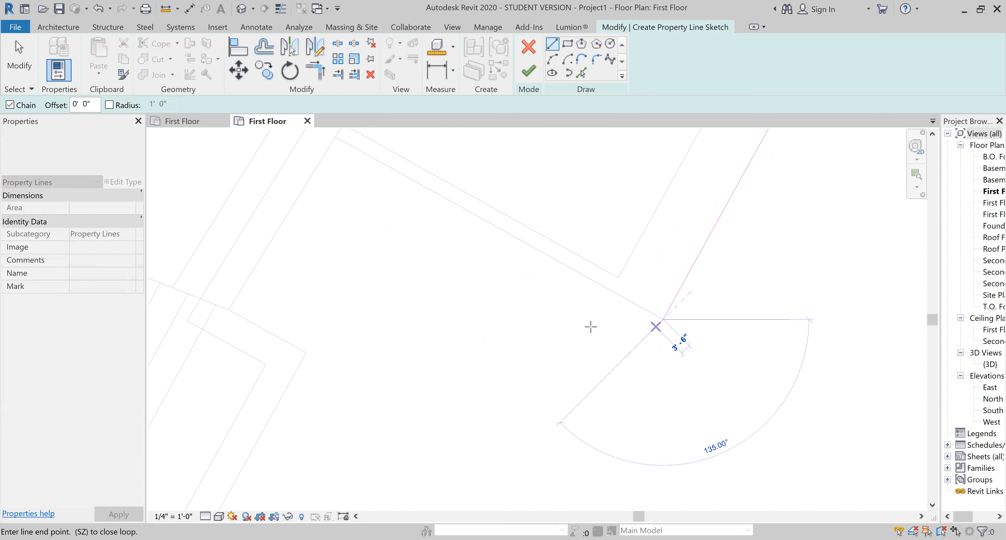
pyautogui.scroll(8, 513, 261)
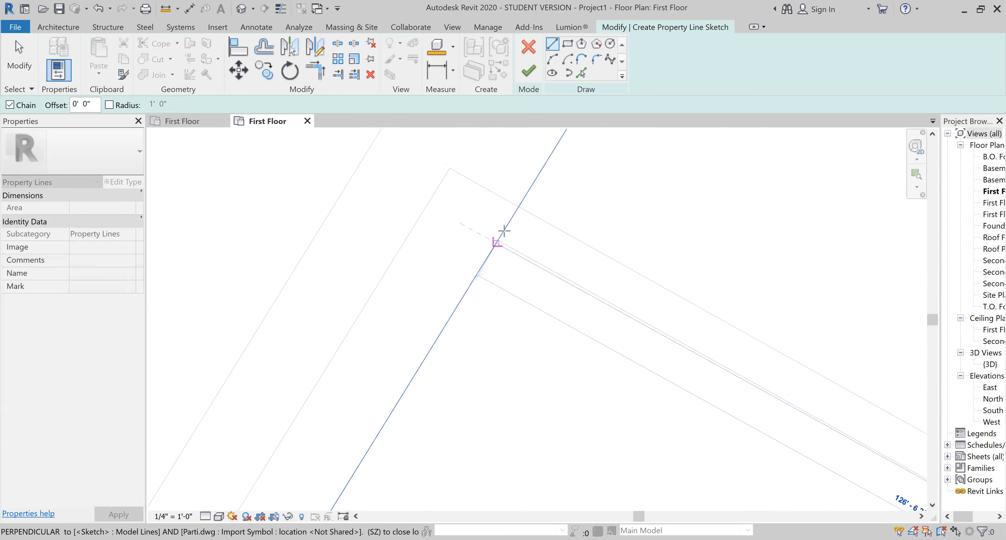
pyautogui.click(485, 269)
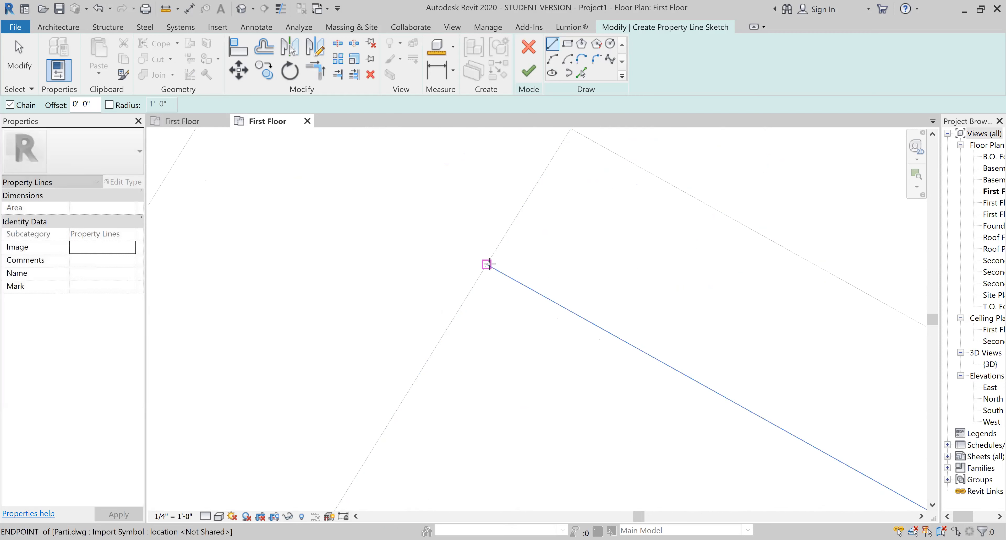
pyautogui.scroll(-4, 508, 289)
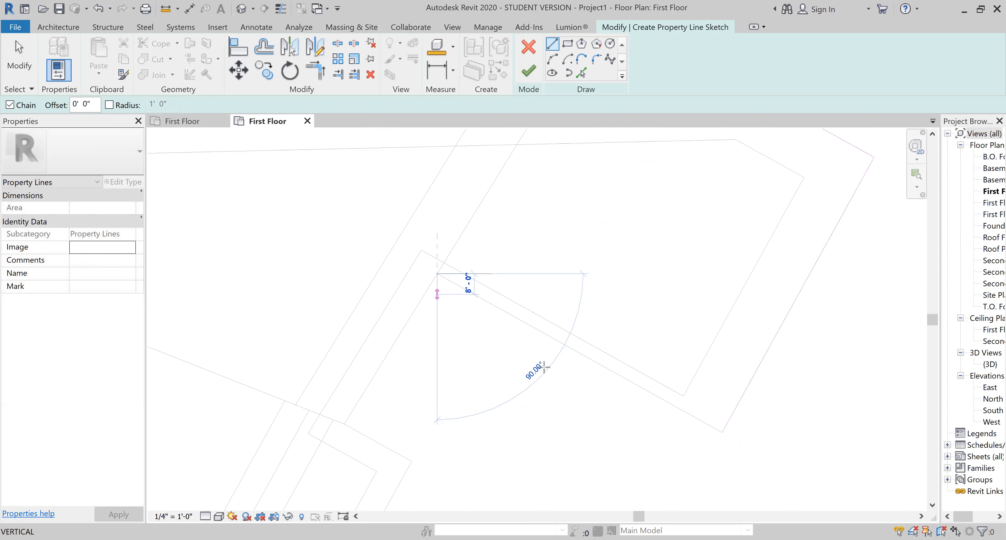
pyautogui.scroll(5, 728, 430)
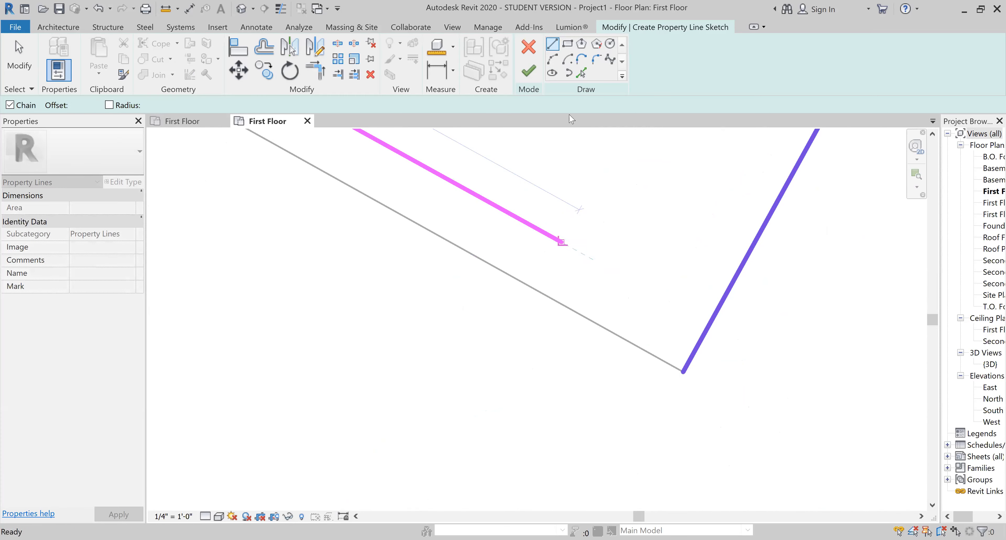
# Use Pick Lines on the linked drawing to add the notch edges, the lower wing's right side and the lot's left edge
pyautogui.click(579, 70)
pyautogui.click(504, 272)
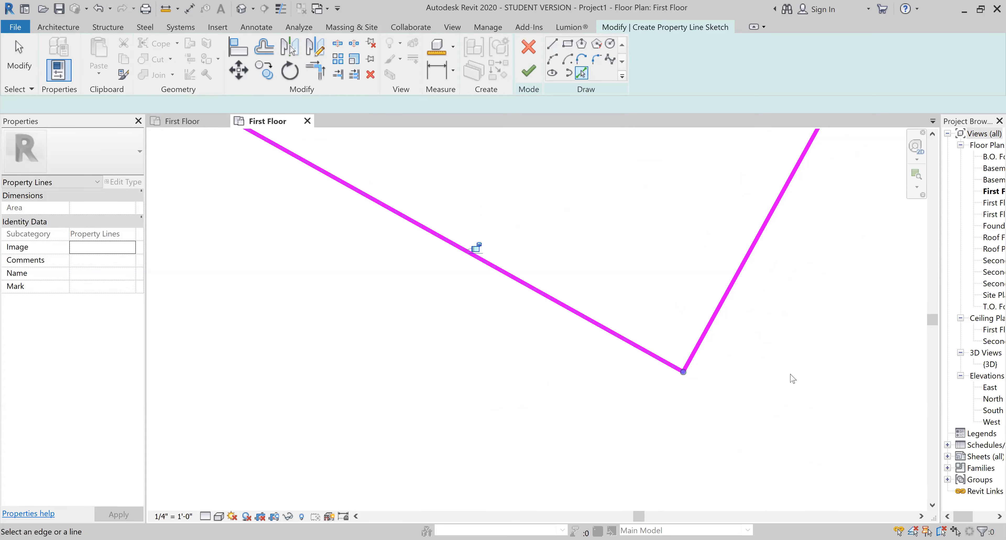
pyautogui.moveTo(705, 345); pyautogui.dragTo(784, 342, button='middle')
pyautogui.scroll(-4, 784, 341)
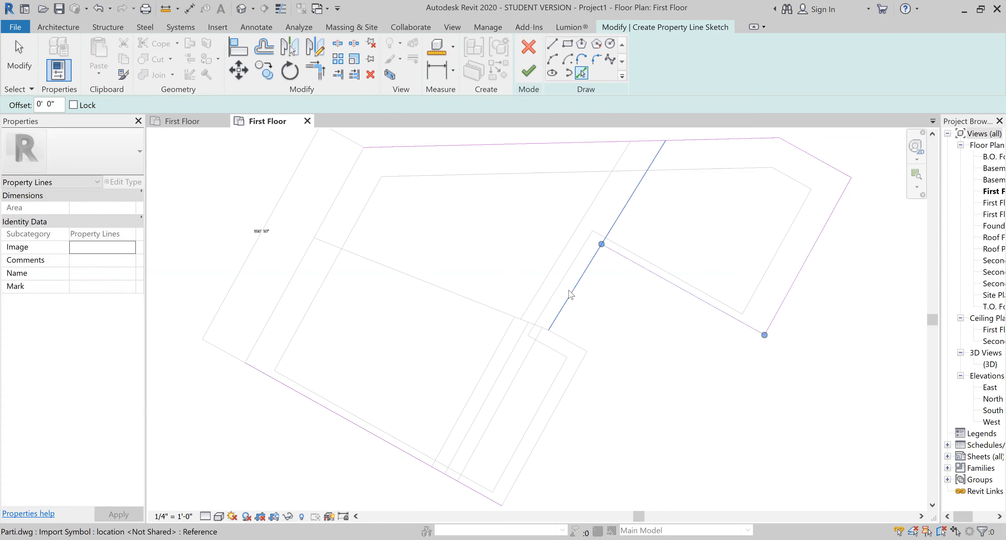
pyautogui.click(574, 351)
pyautogui.click(548, 422)
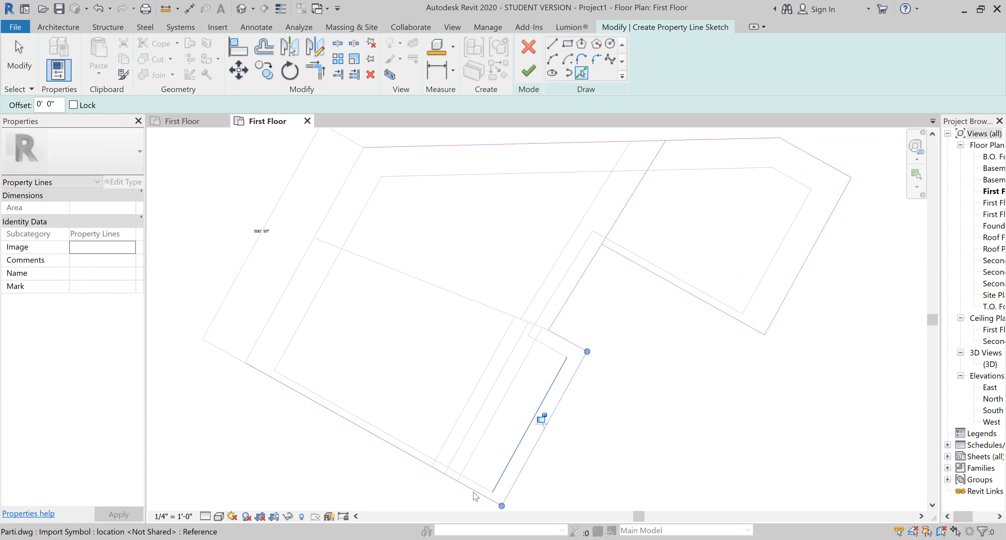
pyautogui.click(336, 218)
pyautogui.press('Escape')
# Trim the overlong diagonal notch line to form corners with the short lower edge and the long notch edge
pyautogui.press('t')
pyautogui.press('r')
pyautogui.click(548, 330)
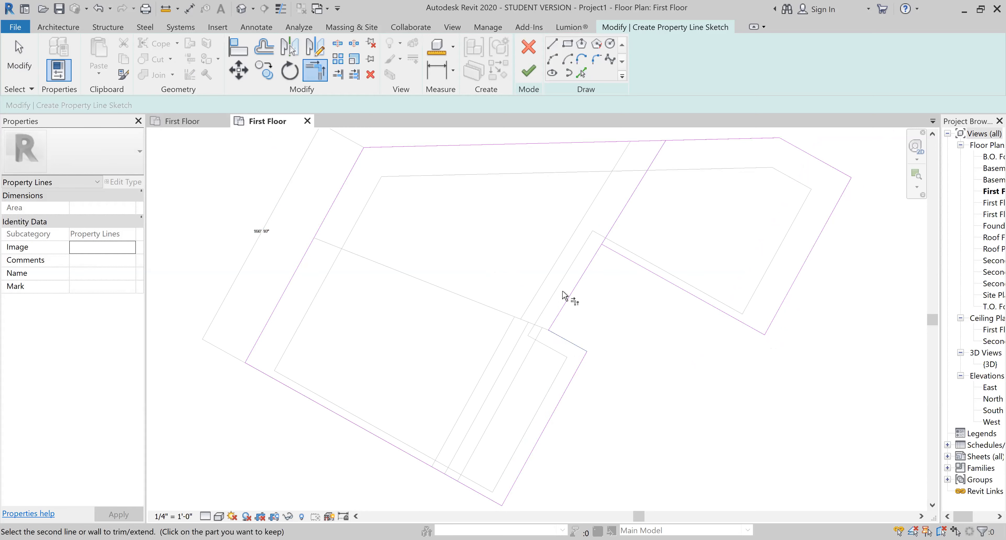
pyautogui.click(575, 284)
pyautogui.click(578, 279)
pyautogui.click(612, 251)
pyautogui.press('Escape')
pyautogui.press('Escape')
# Finish the property line sketch with the boundary forming a closed loop
pyautogui.scroll(-4, 430, 262)
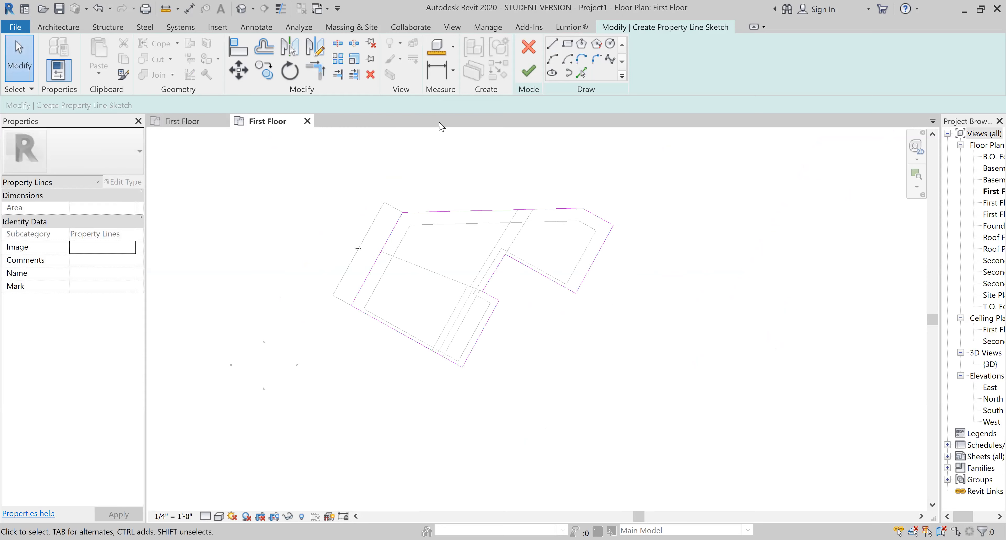
pyautogui.scroll(4, 412, 291)
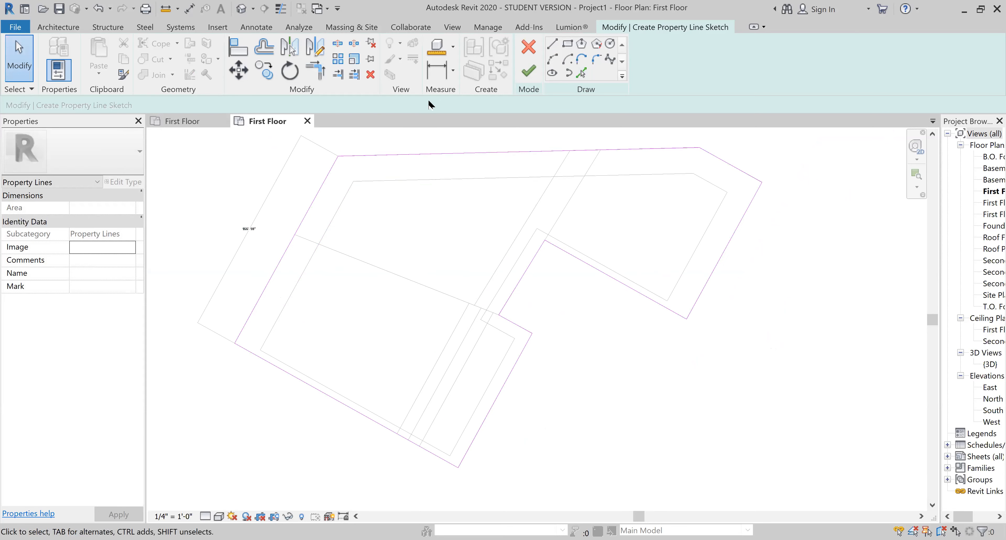
pyautogui.click(540, 71)
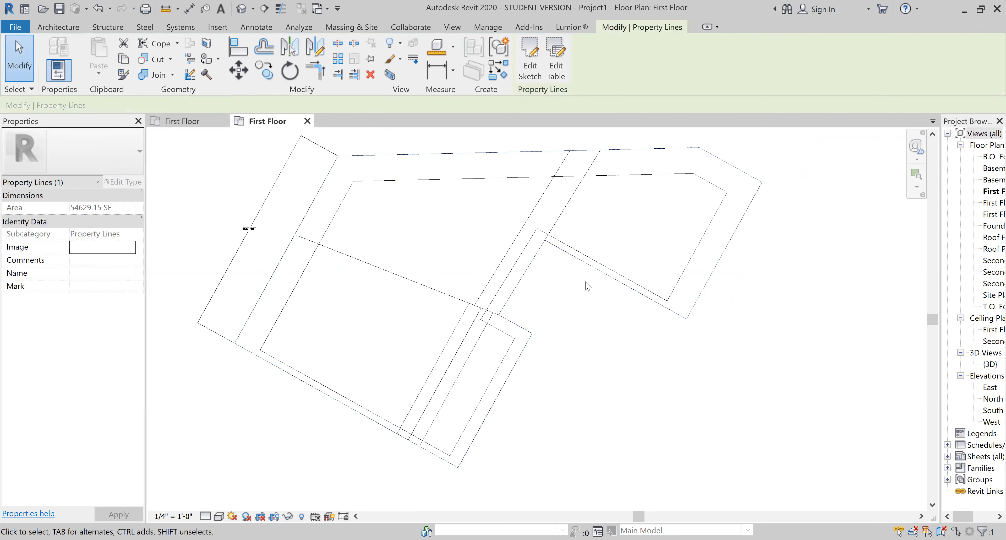
# Select the linked Parti.dwg and hide that element in the First Floor view
pyautogui.scroll(-3, 395, 301)
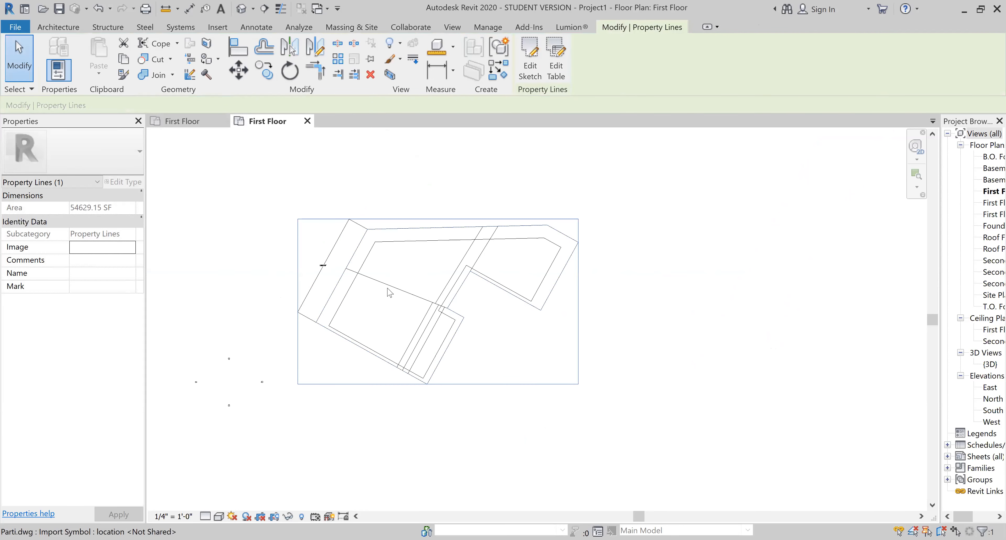
pyautogui.click(387, 294)
pyautogui.scroll(2, 407, 216)
pyautogui.scroll(4, 331, 235)
pyautogui.scroll(-4, 395, 251)
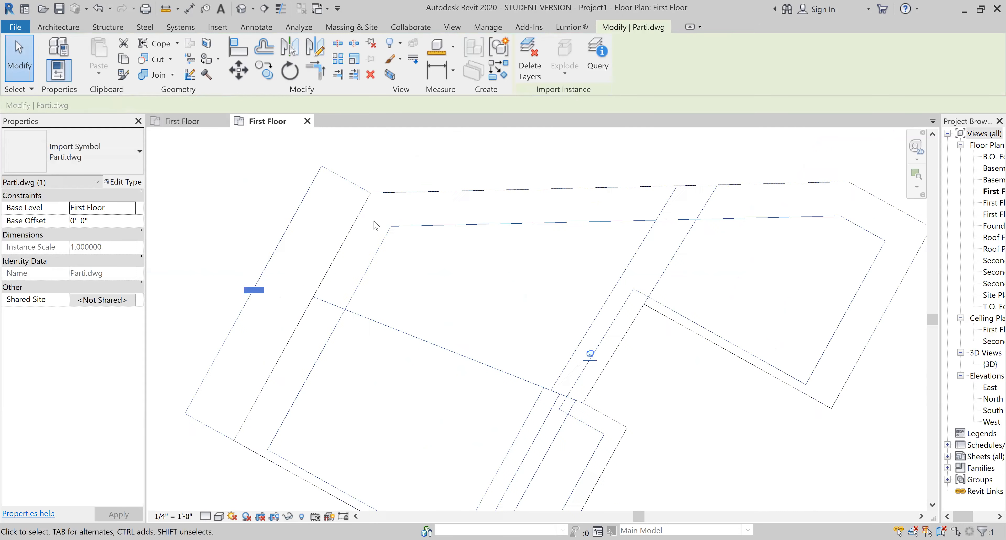
pyautogui.click(406, 246)
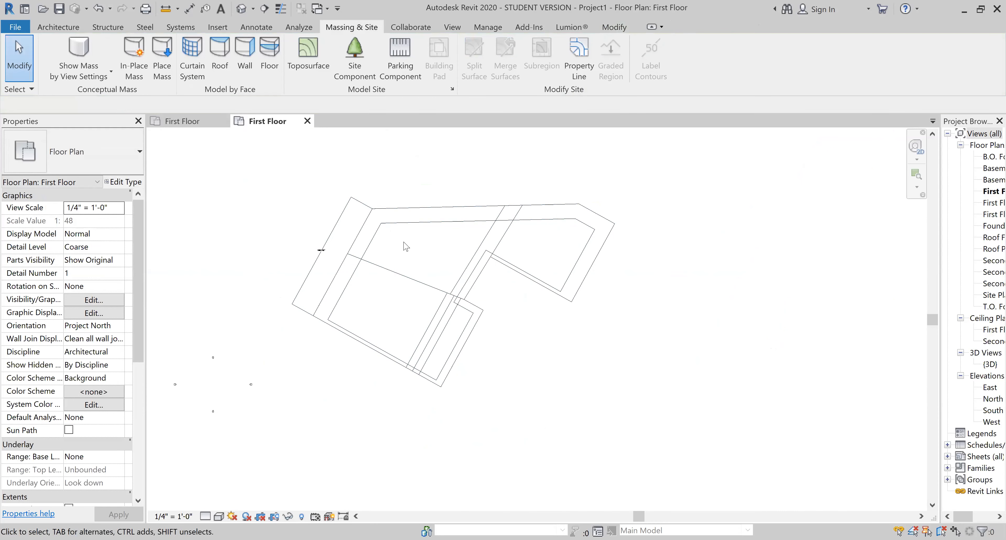
pyautogui.click(394, 269)
pyautogui.rightClick(394, 270)
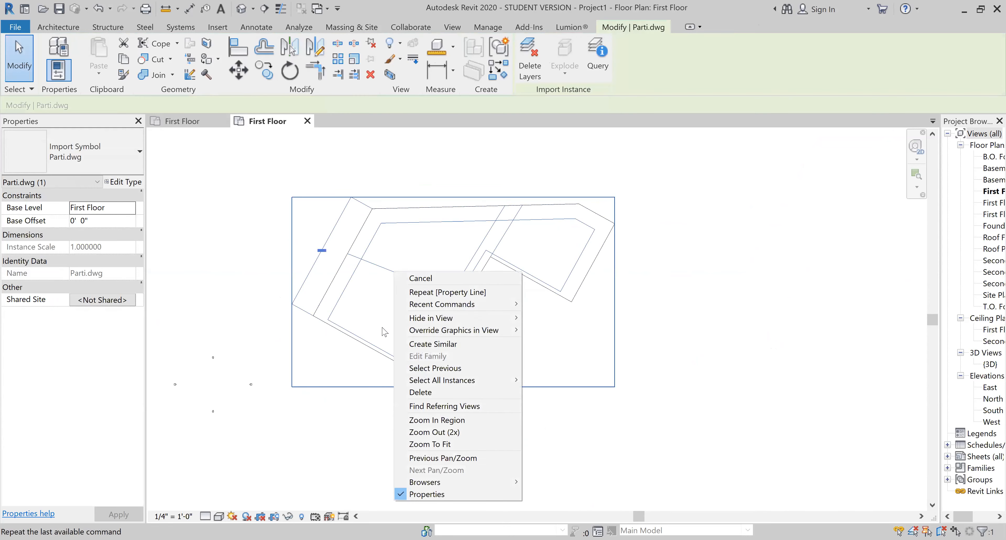
pyautogui.moveTo(500, 313)
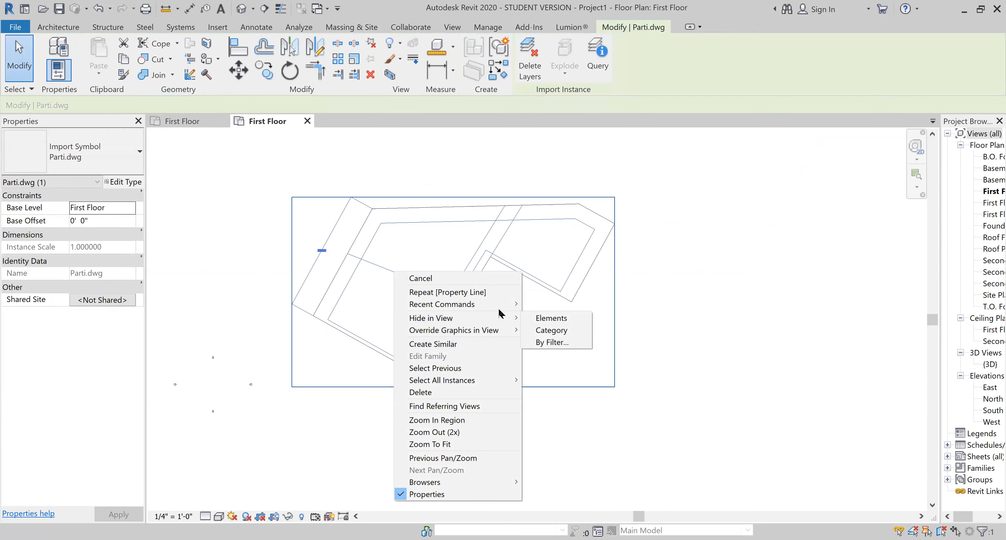
pyautogui.click(545, 318)
# Select the property line to examine its outline and area, and clear the selection
pyautogui.scroll(2, 379, 229)
pyautogui.click(357, 220)
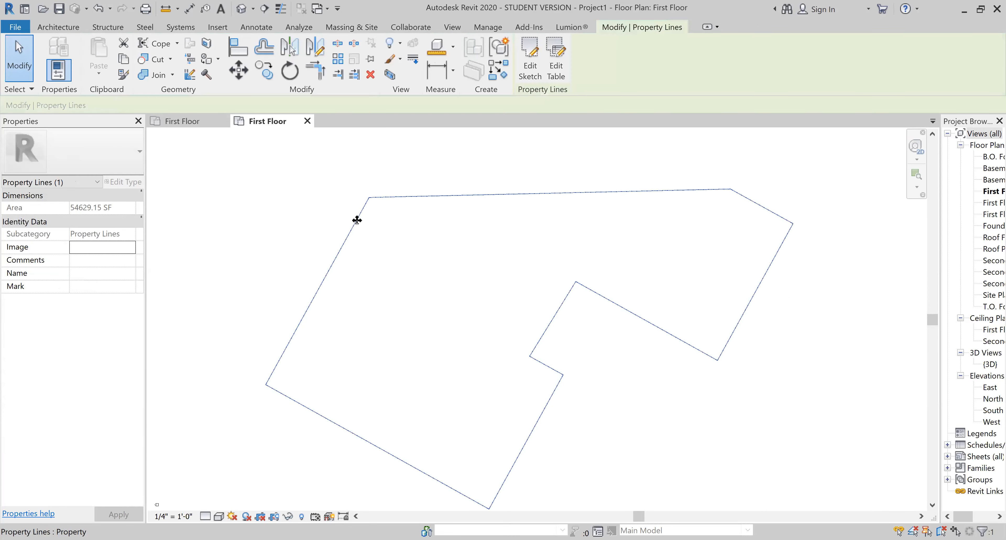
pyautogui.press('Escape')
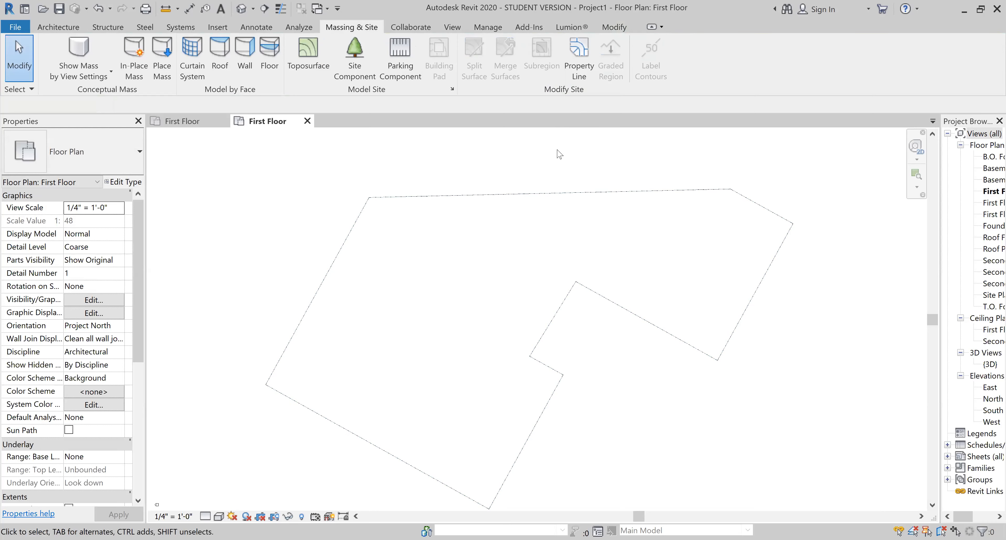
pyautogui.scroll(-3, 385, 261)
pyautogui.scroll(3, 382, 263)
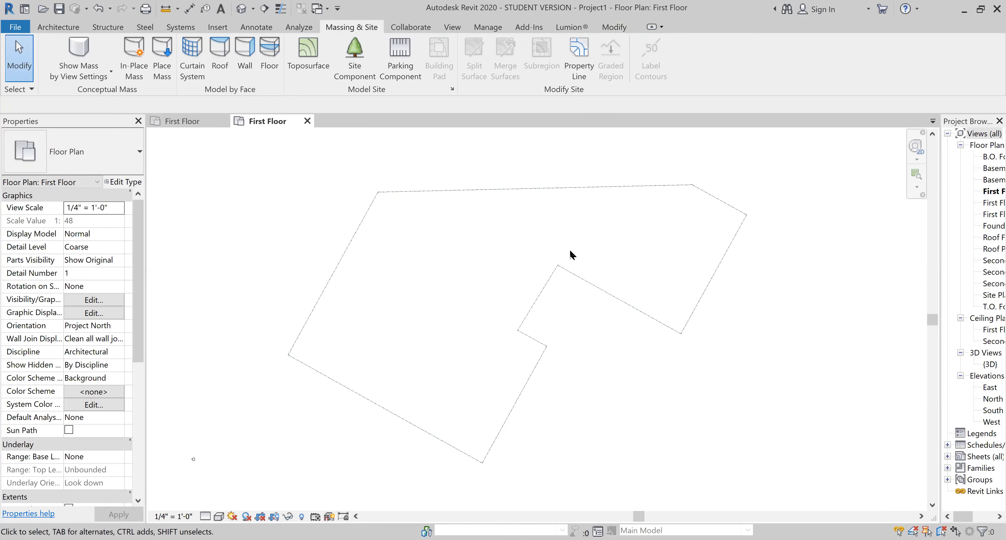
pyautogui.scroll(2, 586, 219)
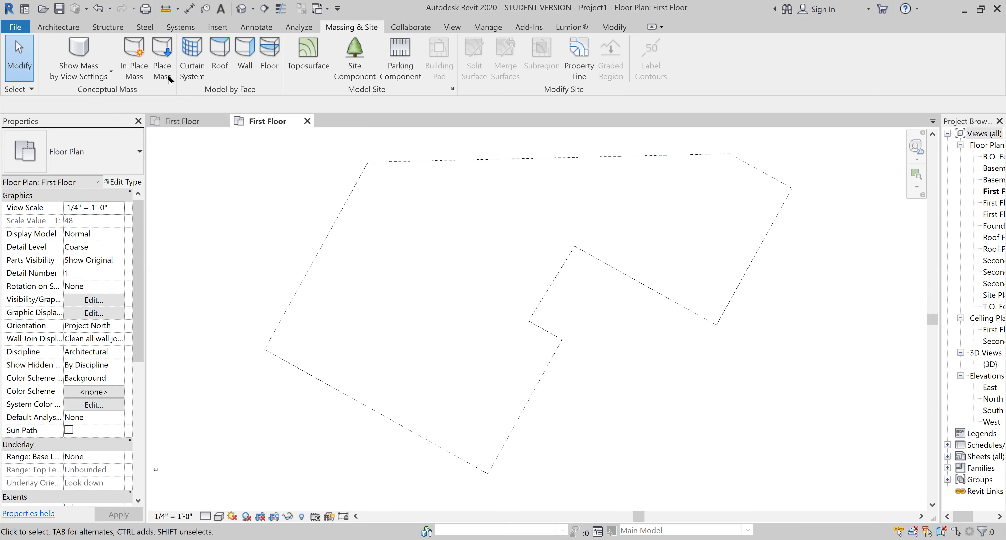
pyautogui.click(74, 26)
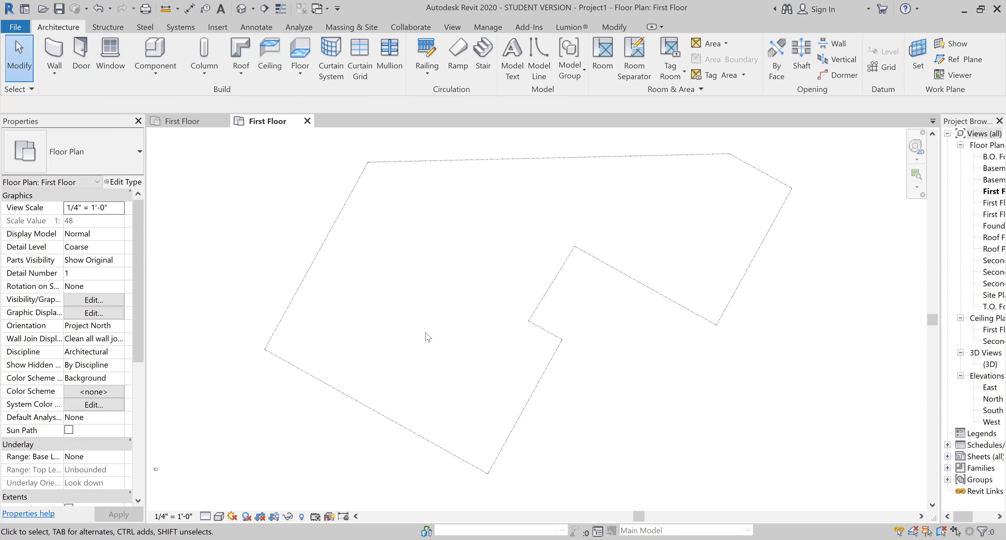
pyautogui.press('w')
pyautogui.press('a')
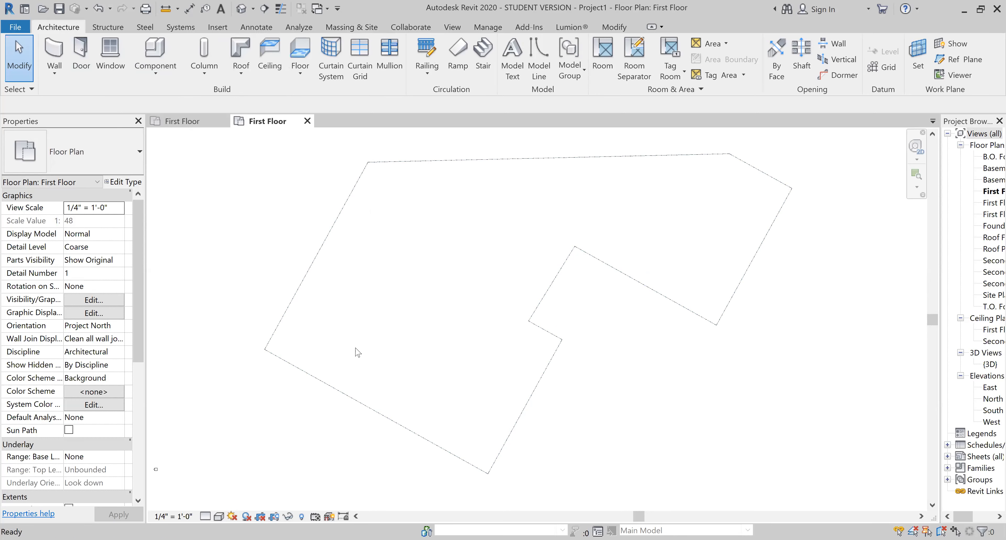
pyautogui.scroll(5, 343, 338)
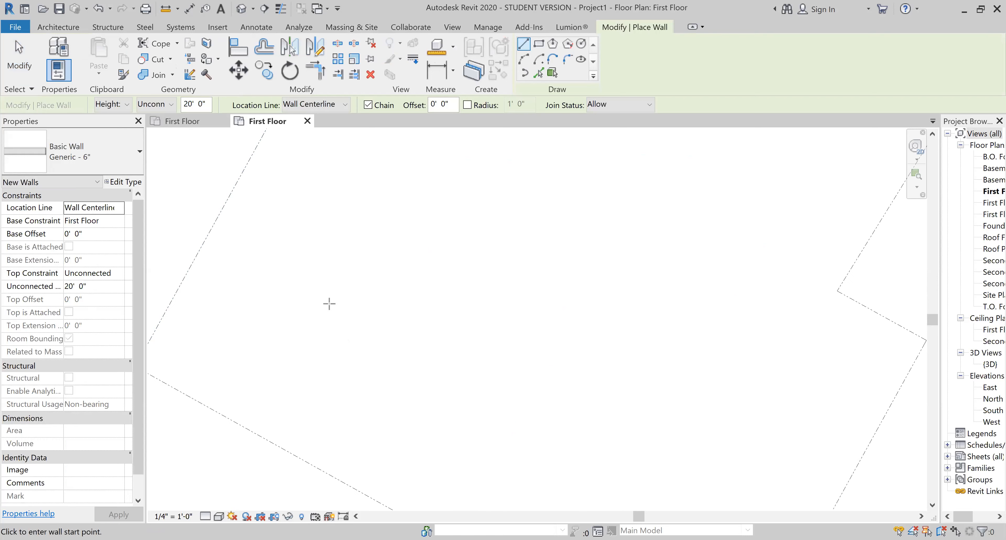
pyautogui.scroll(-2, 512, 261)
pyautogui.click(346, 308)
pyautogui.press('Escape')
pyautogui.press('Escape')
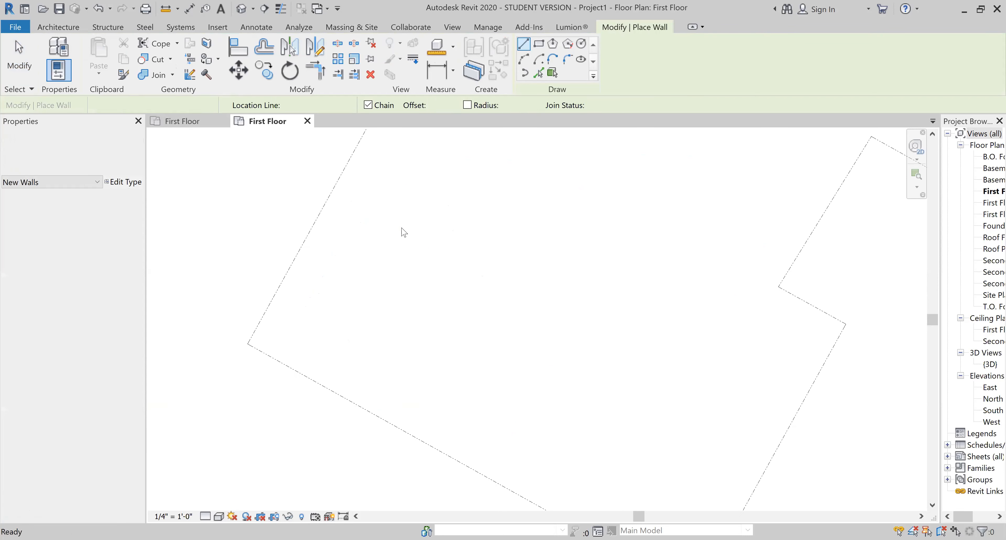
pyautogui.scroll(-2, 378, 227)
pyautogui.scroll(-2, 321, 273)
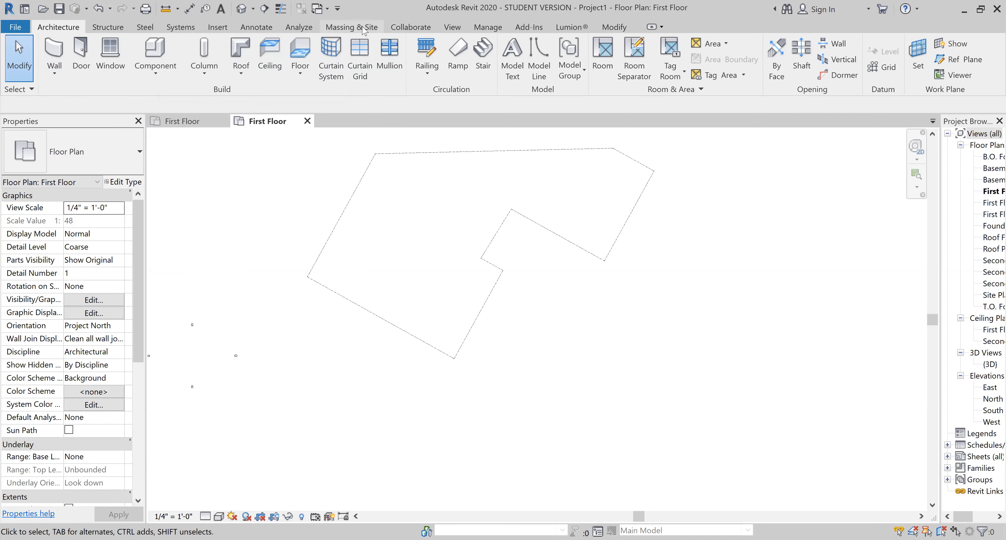
# Rotate Project North with Align selected line or plane, using the long slanted left edge of the property line
pyautogui.click(352, 27)
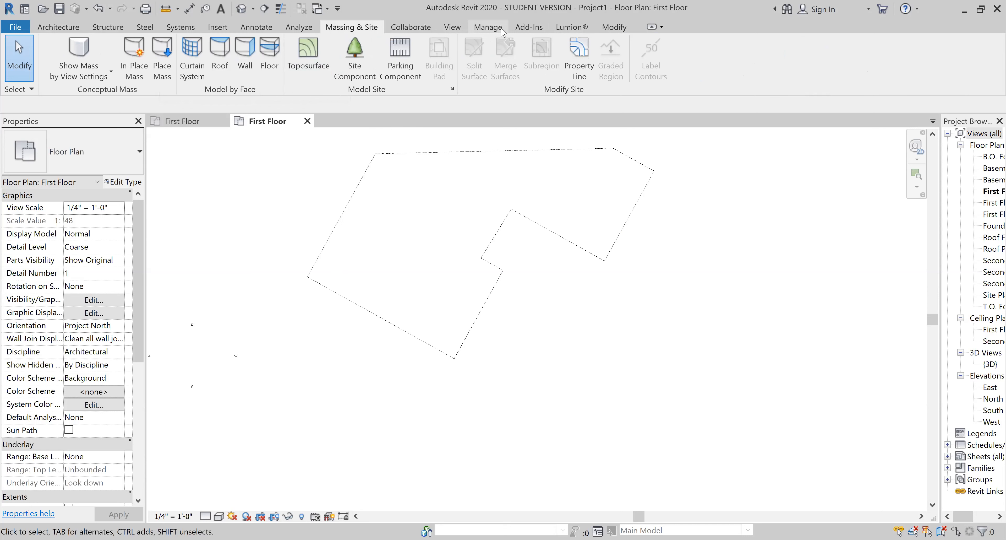
pyautogui.click(488, 27)
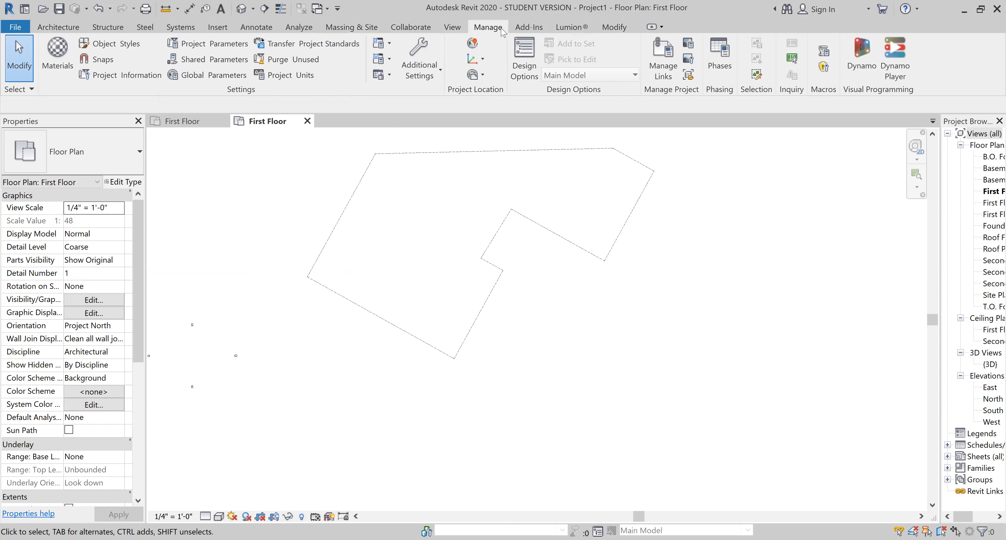
pyautogui.click(484, 59)
pyautogui.click(499, 75)
pyautogui.click(481, 77)
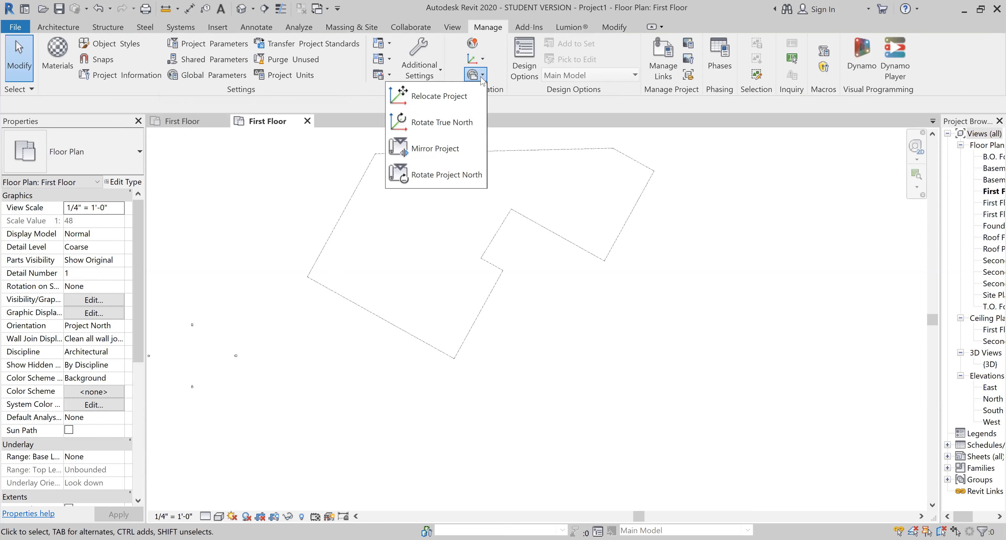
pyautogui.click(467, 178)
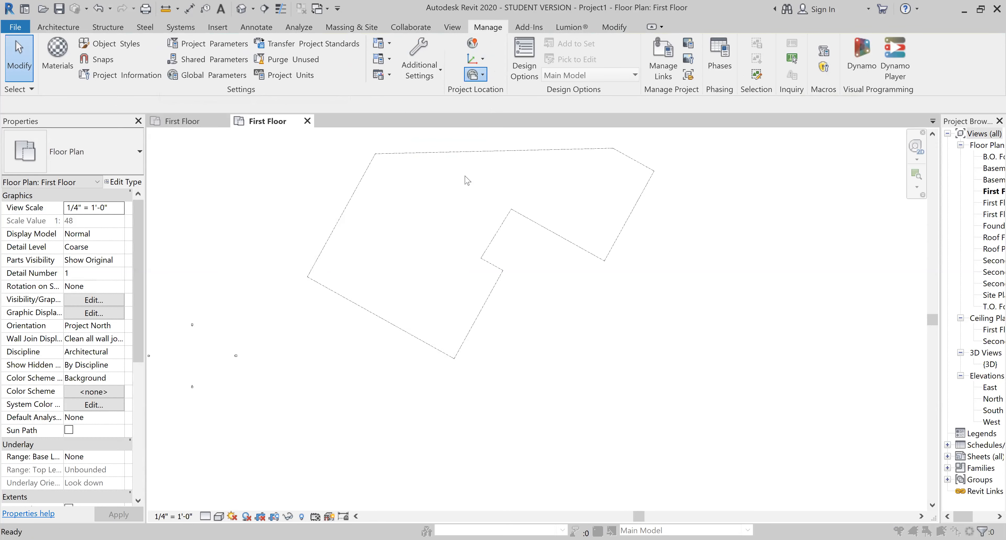
pyautogui.click(453, 328)
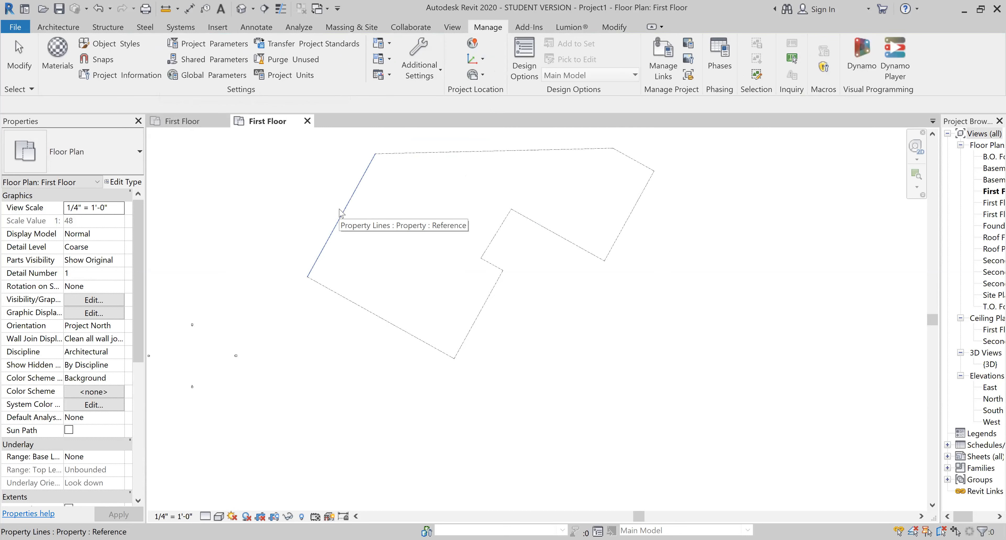
pyautogui.click(339, 213)
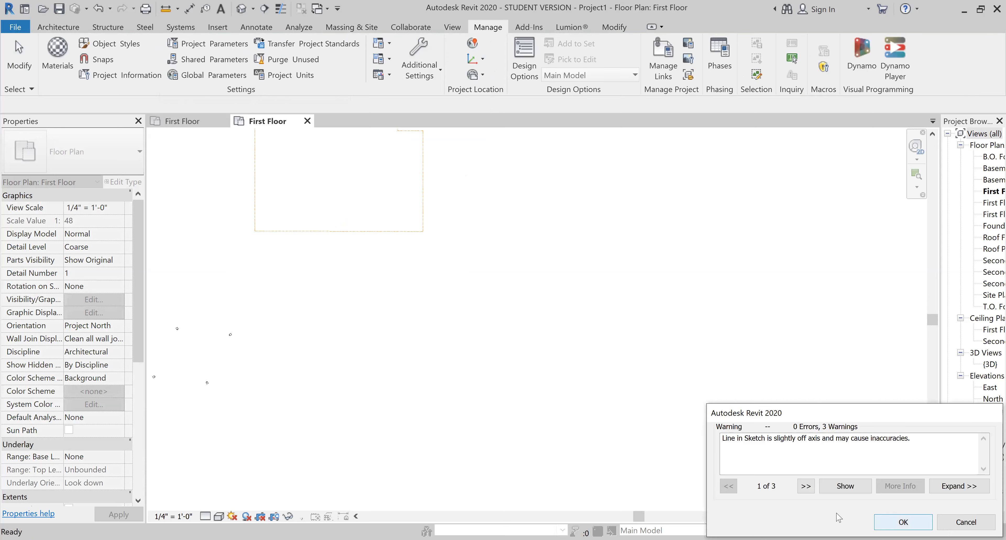
pyautogui.press('Return')
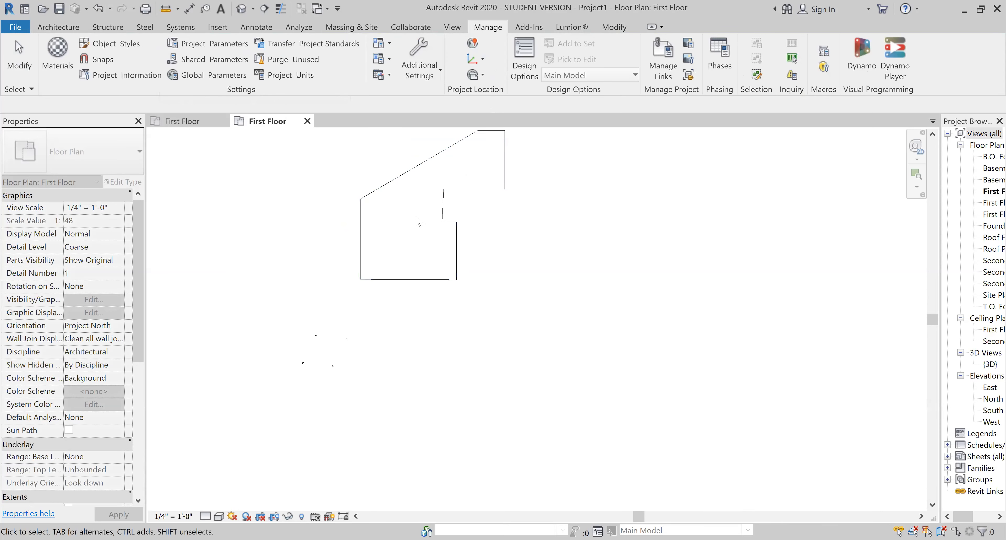
pyautogui.scroll(2, 414, 229)
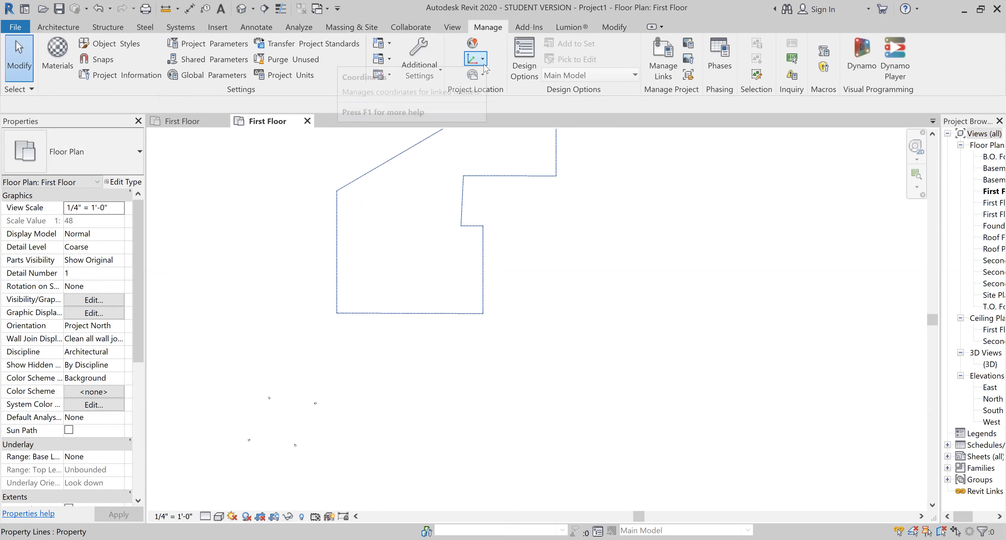
# Rotate Project North again with Align selected line or plane, using the lower edge of the property line
pyautogui.click(483, 76)
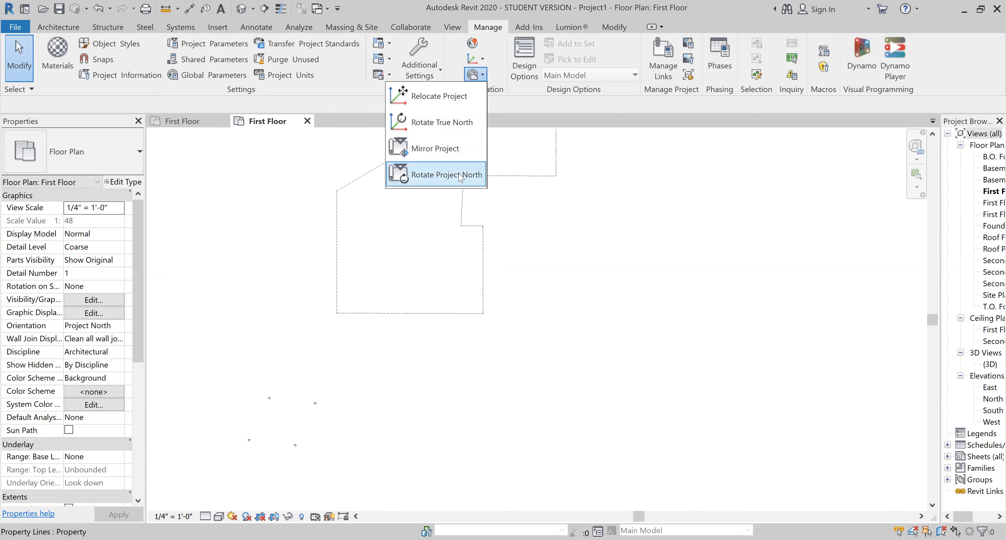
pyautogui.click(452, 190)
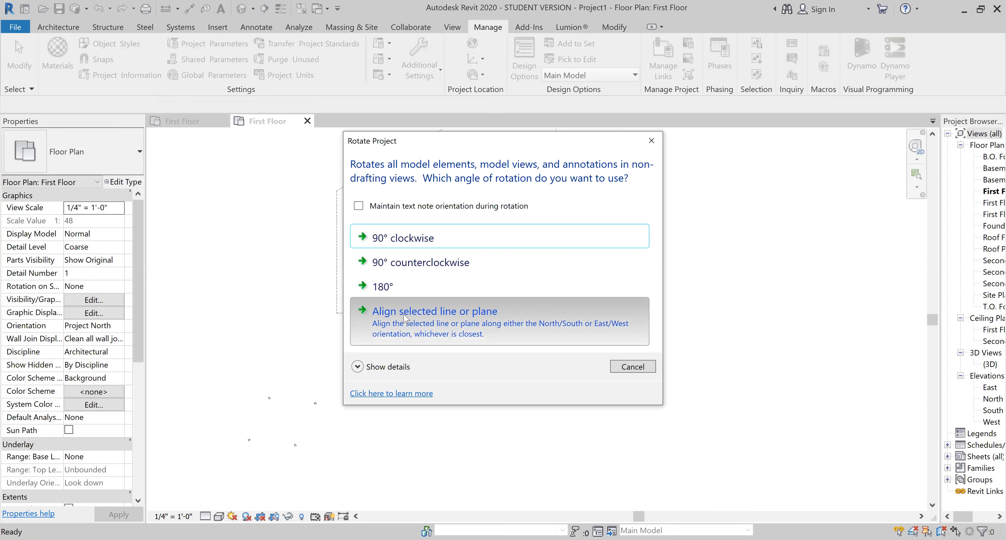
pyautogui.click(391, 315)
pyautogui.click(409, 313)
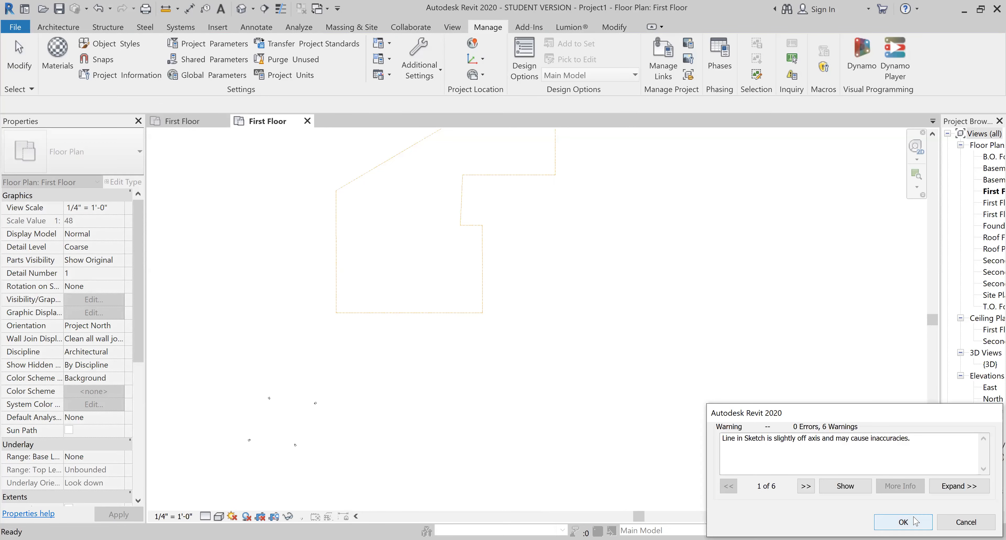
pyautogui.click(903, 522)
pyautogui.click(484, 76)
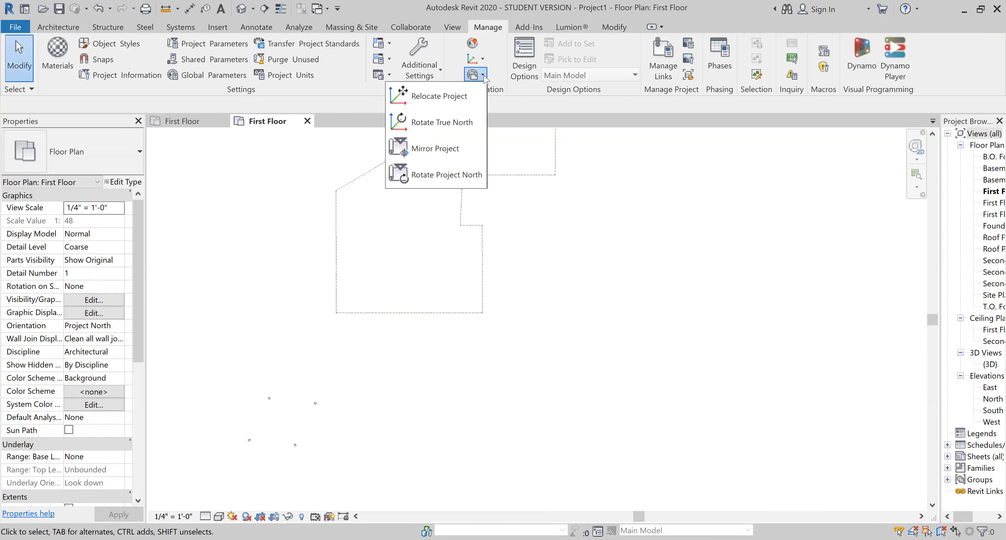
pyautogui.click(457, 120)
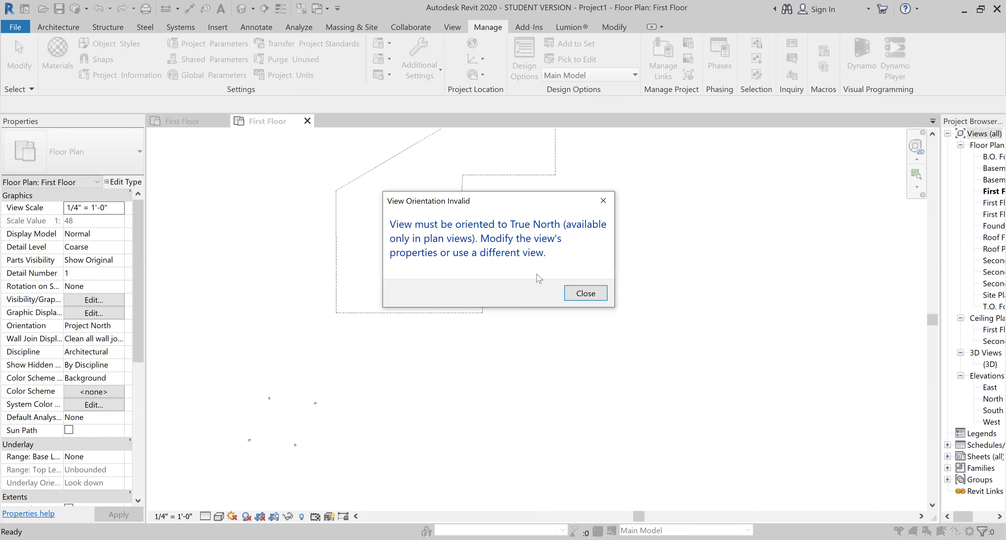
pyautogui.click(586, 293)
# Rotate Project North 90° clockwise
pyautogui.click(480, 74)
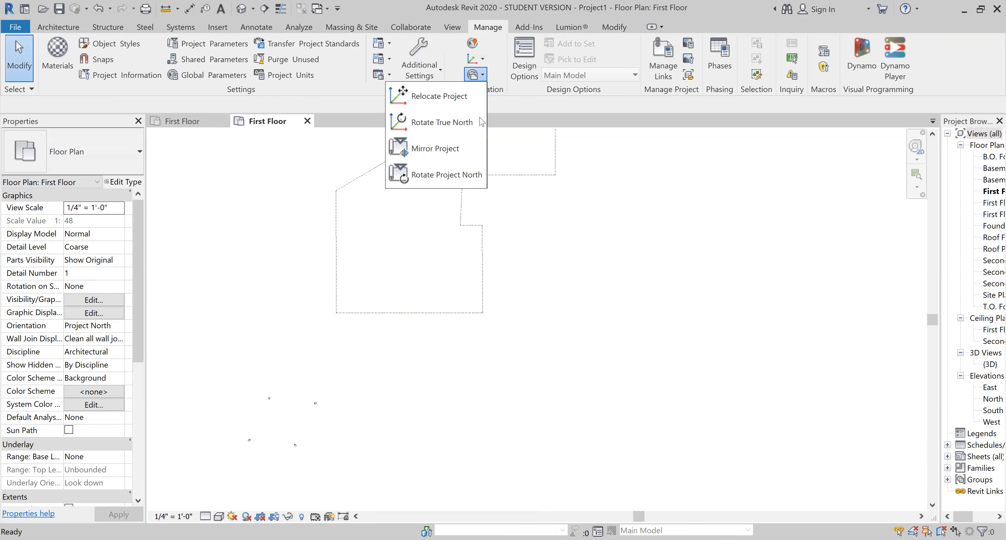
pyautogui.click(484, 176)
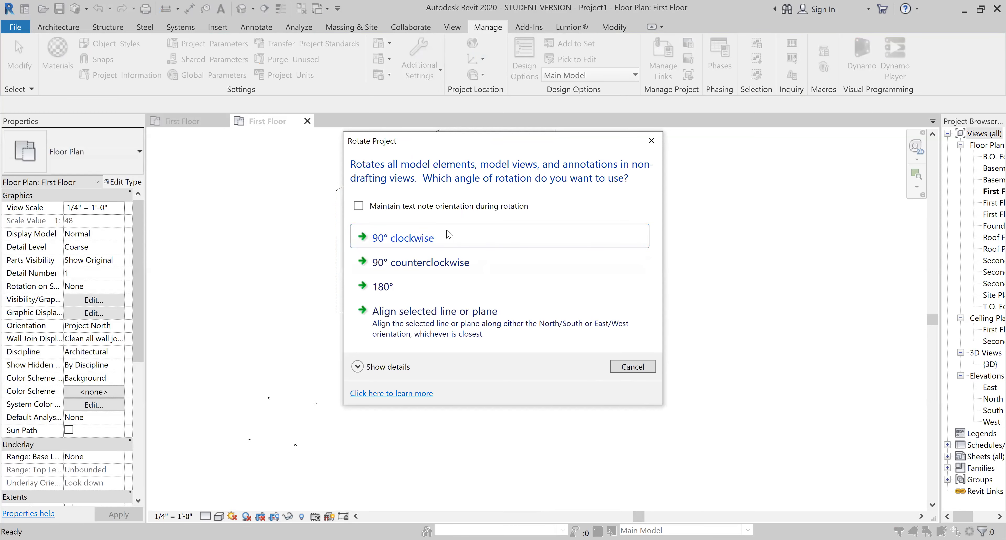
pyautogui.click(451, 237)
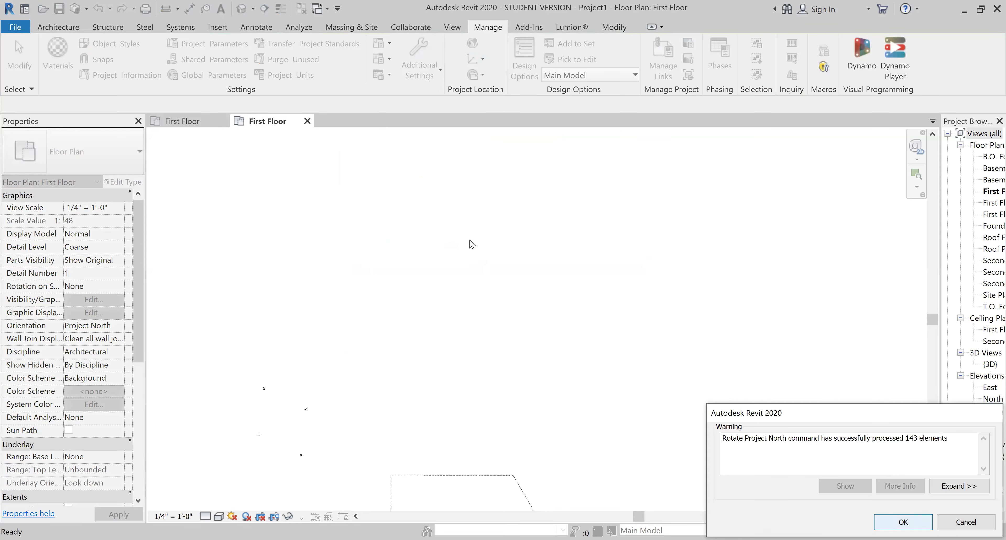
pyautogui.press('Return')
pyautogui.scroll(5, 469, 234)
pyautogui.scroll(3, 462, 226)
pyautogui.scroll(-1, 549, 182)
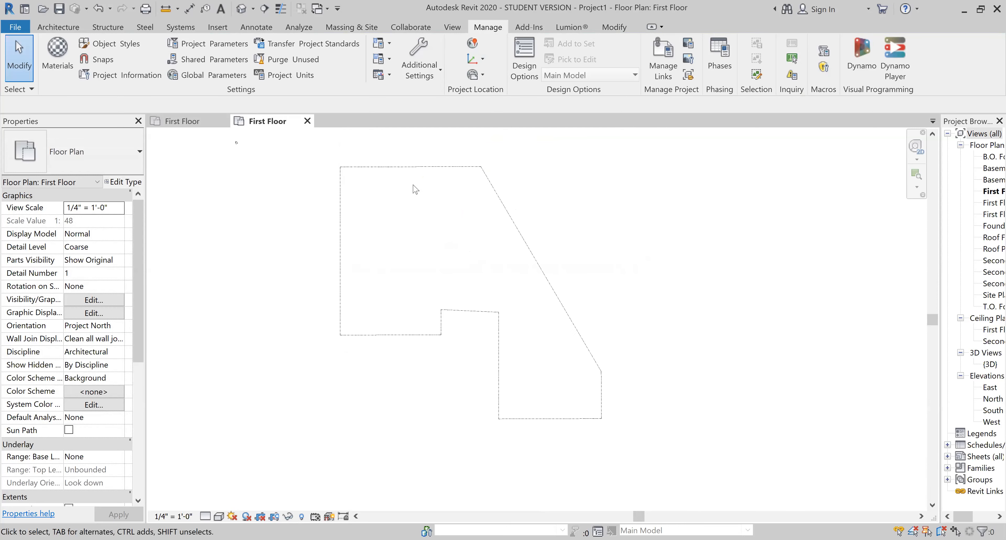
pyautogui.scroll(4, 314, 166)
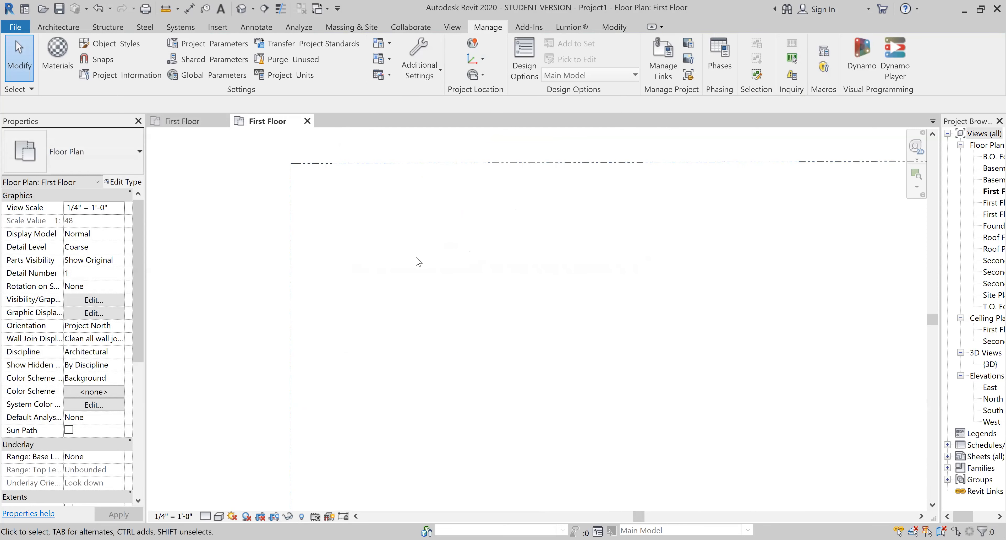
pyautogui.press('d')
pyautogui.press('l')
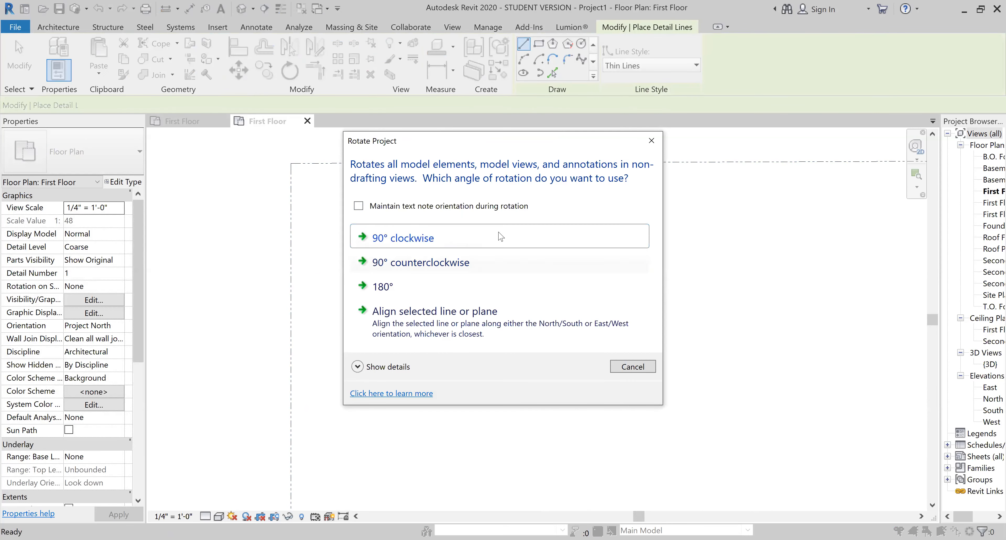
pyautogui.press('Escape')
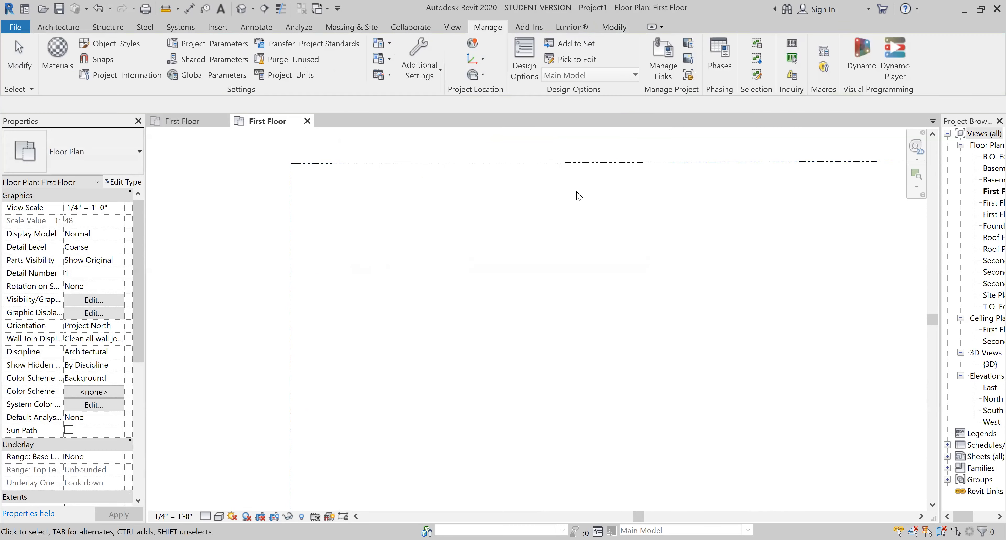
# Add a thin detail line by picking the upper property edge with a 20' inward offset
pyautogui.press('d')
pyautogui.press('l')
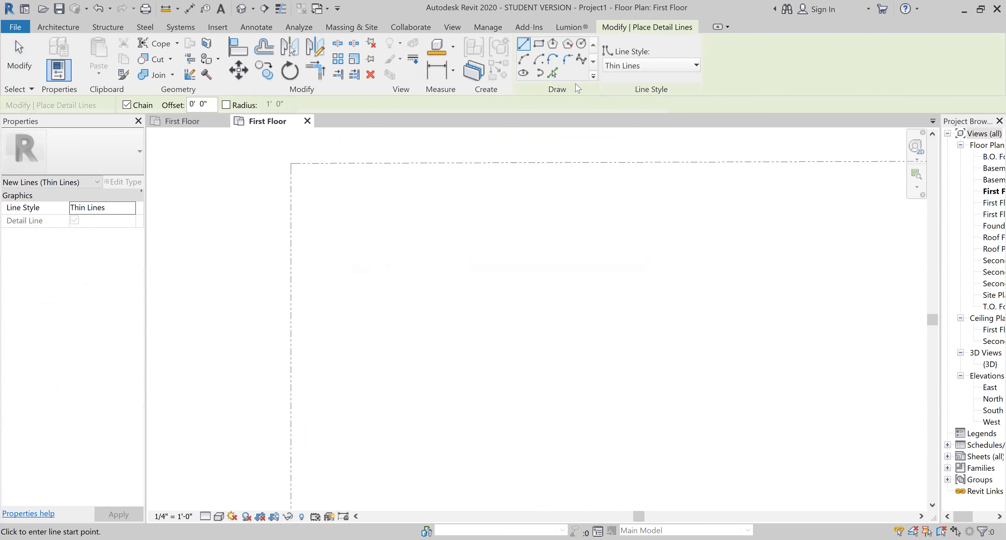
pyautogui.click(553, 73)
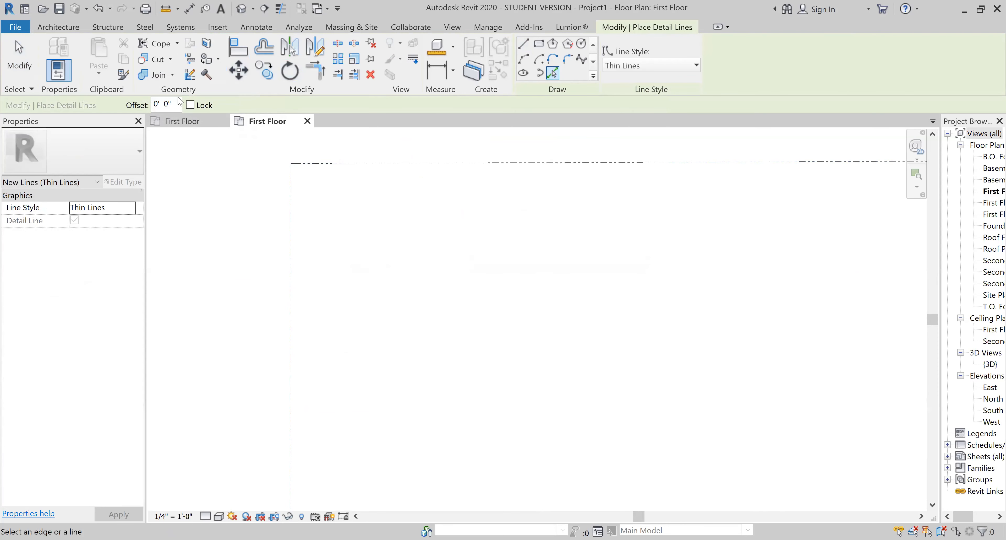
pyautogui.click(168, 104)
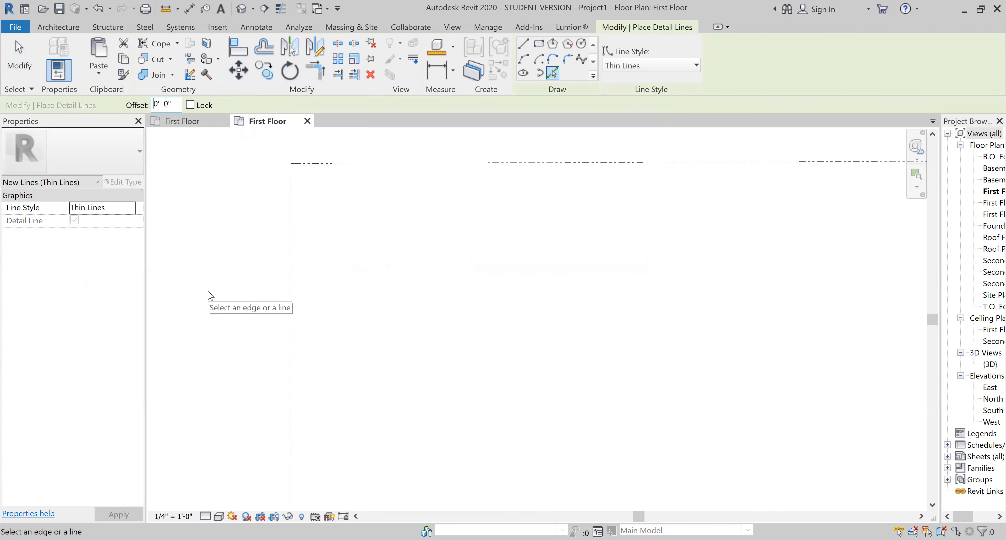
pyautogui.write('20')
pyautogui.click(547, 166)
pyautogui.scroll(-6, 261, 261)
pyautogui.scroll(3, 315, 327)
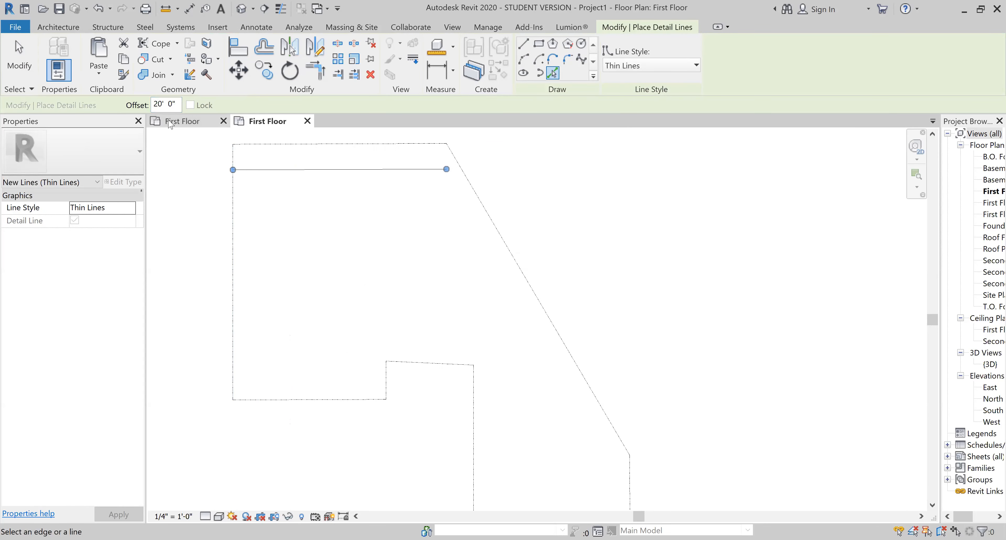
# Add detail lines offset inward 5' from the left property edge and 10' from the lower edge beside the notch
pyautogui.doubleClick(161, 105)
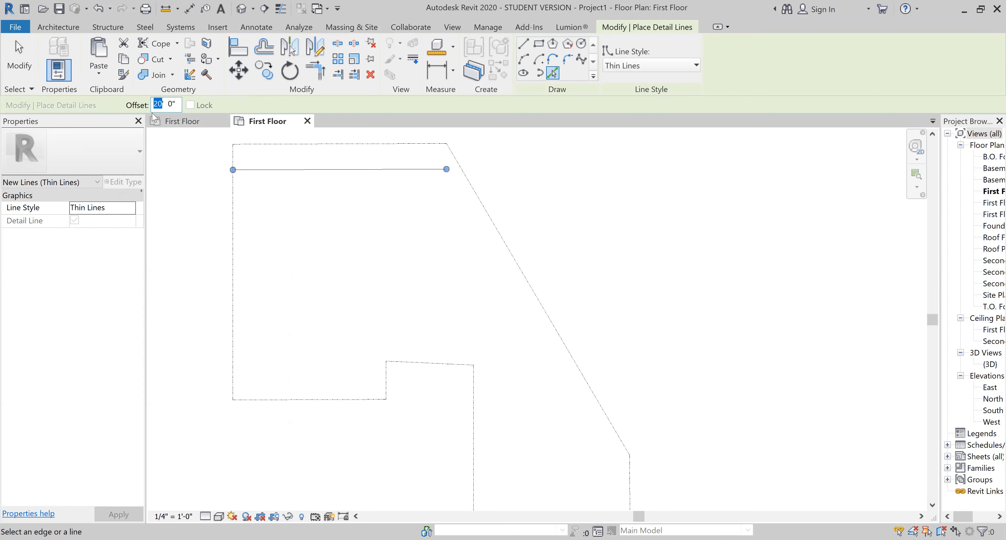
pyautogui.write('5')
pyautogui.click(233, 259)
pyautogui.doubleClick(157, 105)
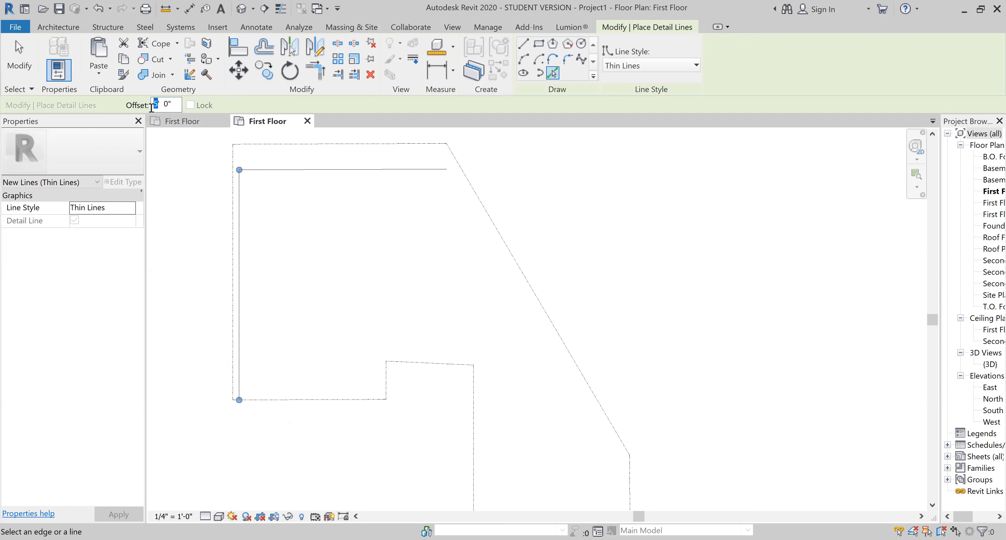
pyautogui.write('10')
pyautogui.click(342, 401)
# Add detail lines offset into the lot 5' from the notch's short vertical edge and 10' from its slightly sloped upper edge
pyautogui.doubleClick(159, 105)
pyautogui.write('5')
pyautogui.click(386, 393)
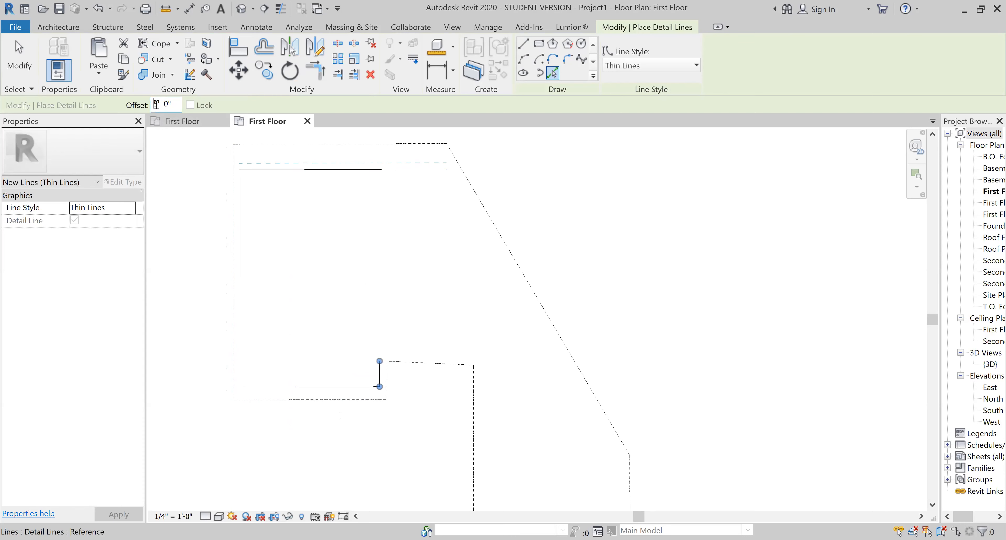
pyautogui.write('10')
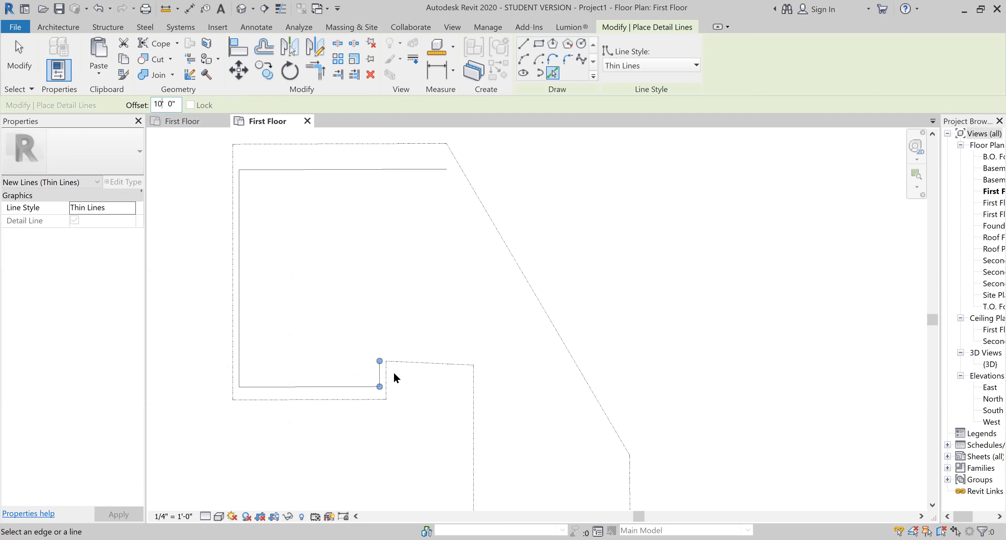
pyautogui.click(408, 370)
pyautogui.scroll(-1, 234, 209)
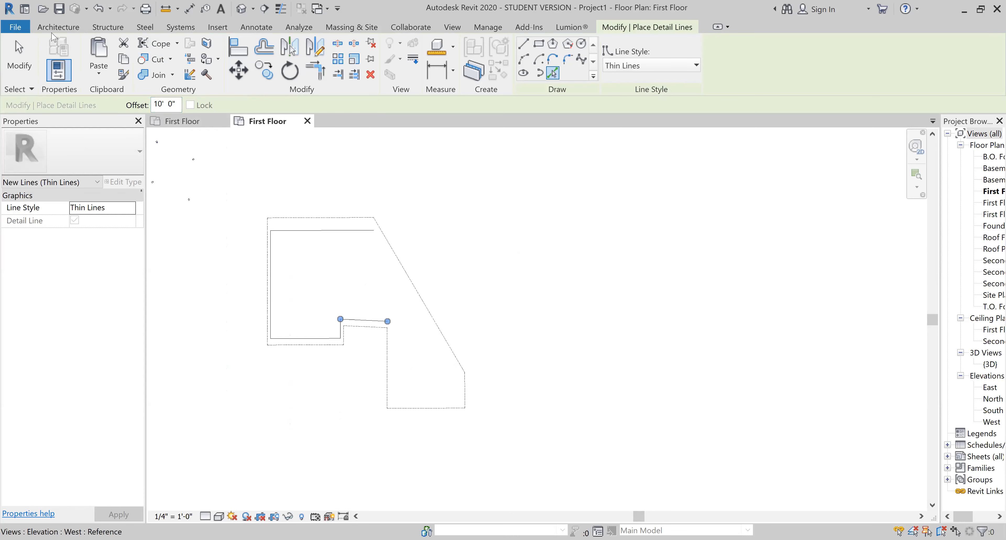
# Add a detail line offset 5' into the lot from the long vertical property edge running down from the notch
pyautogui.doubleClick(163, 106)
pyautogui.write('5')
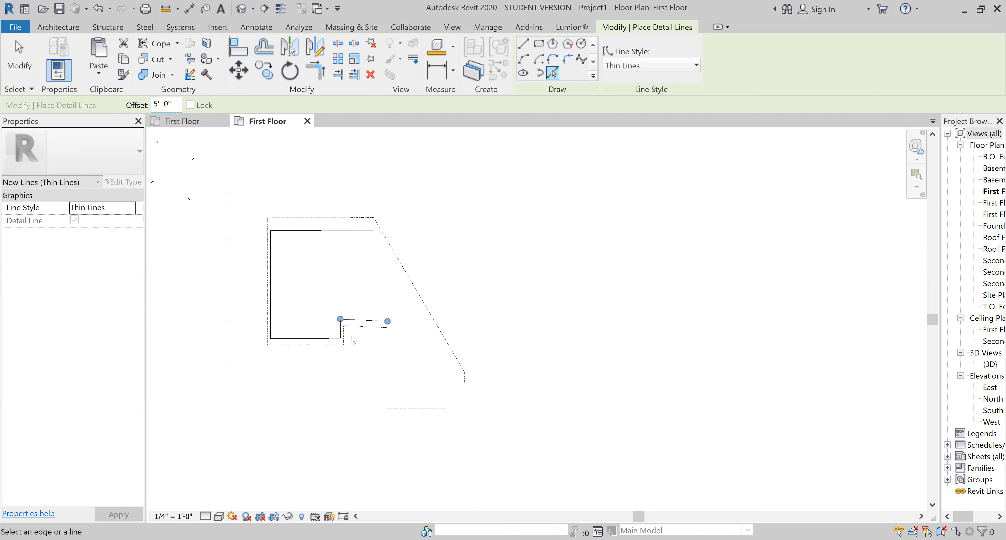
pyautogui.click(394, 371)
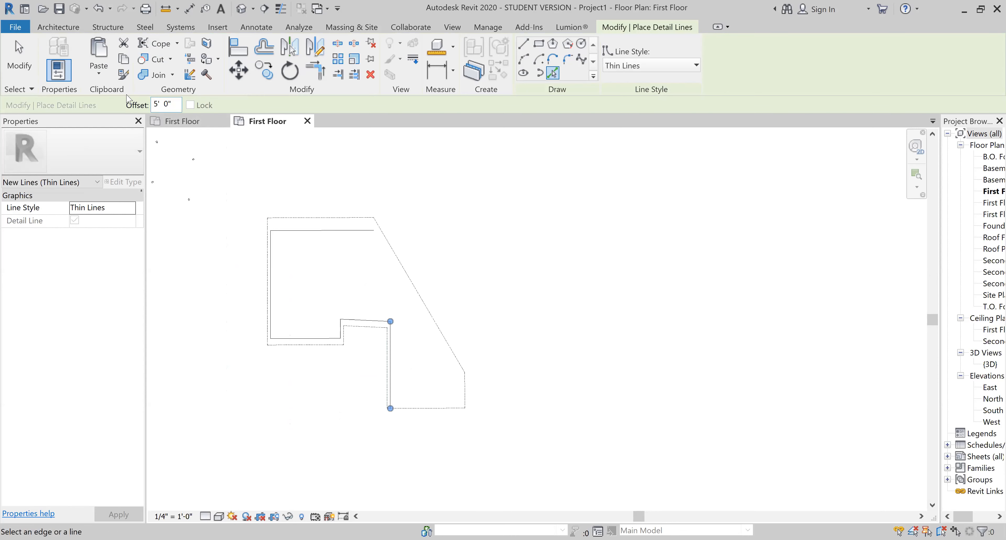
# Add detail lines offset 20' inward from the lowest property edge, the short right vertical edge and the long sloped edge
pyautogui.doubleClick(154, 105)
pyautogui.write('20')
pyautogui.click(423, 402)
pyautogui.click(465, 387)
pyautogui.click(440, 330)
pyautogui.press('Escape')
pyautogui.press('Escape')
pyautogui.scroll(3, 270, 234)
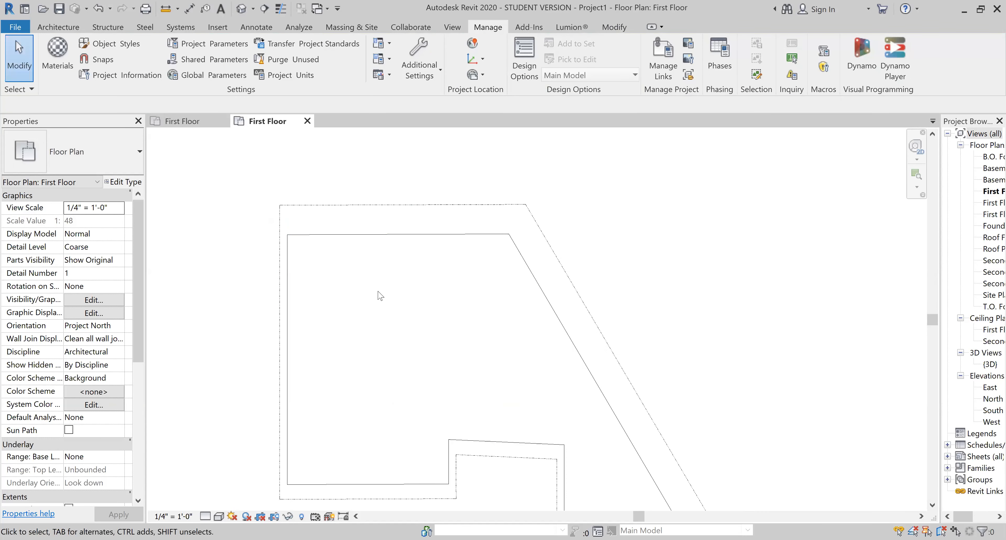
pyautogui.scroll(-1, 297, 185)
pyautogui.press('w')
pyautogui.press('a')
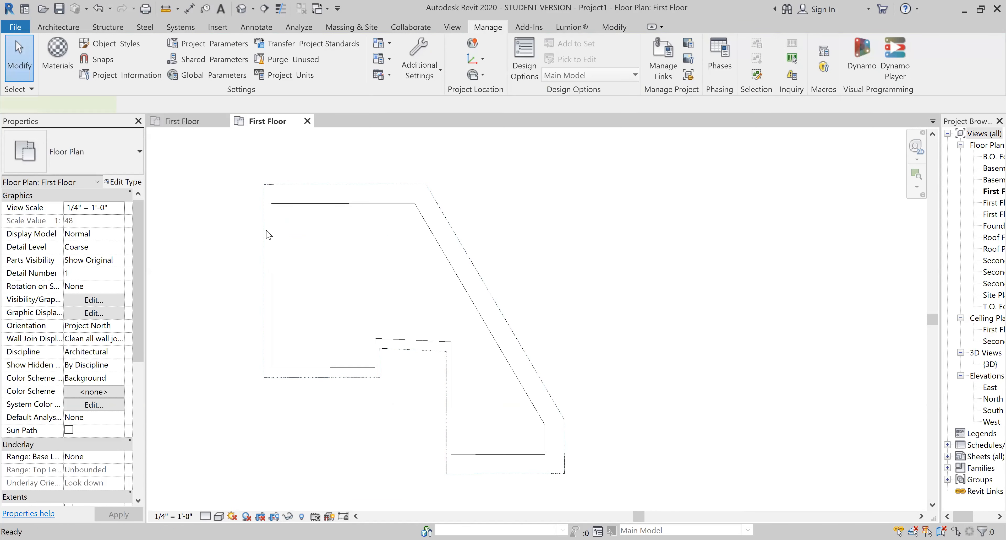
pyautogui.scroll(3, 252, 205)
pyautogui.click(293, 201)
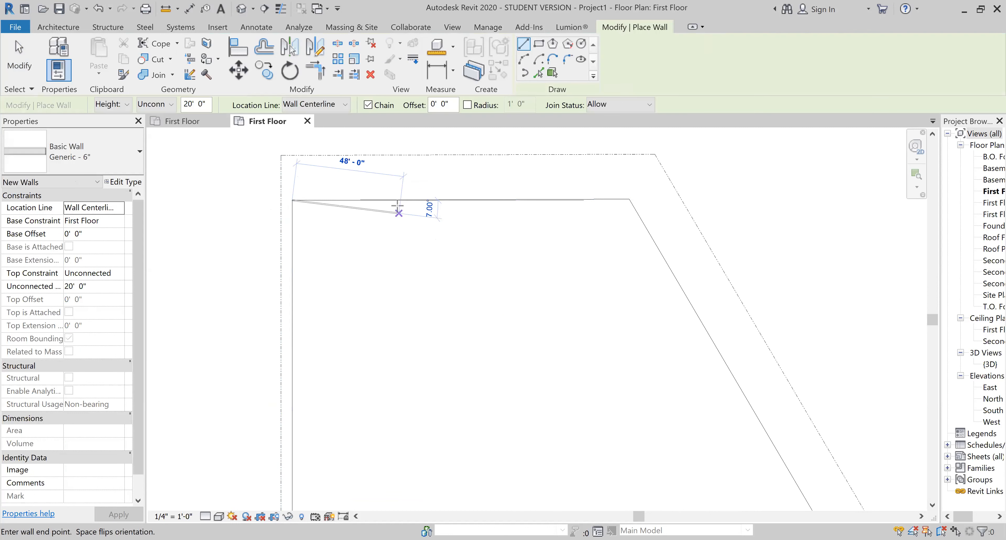
pyautogui.scroll(1, 395, 206)
pyautogui.scroll(5, 396, 206)
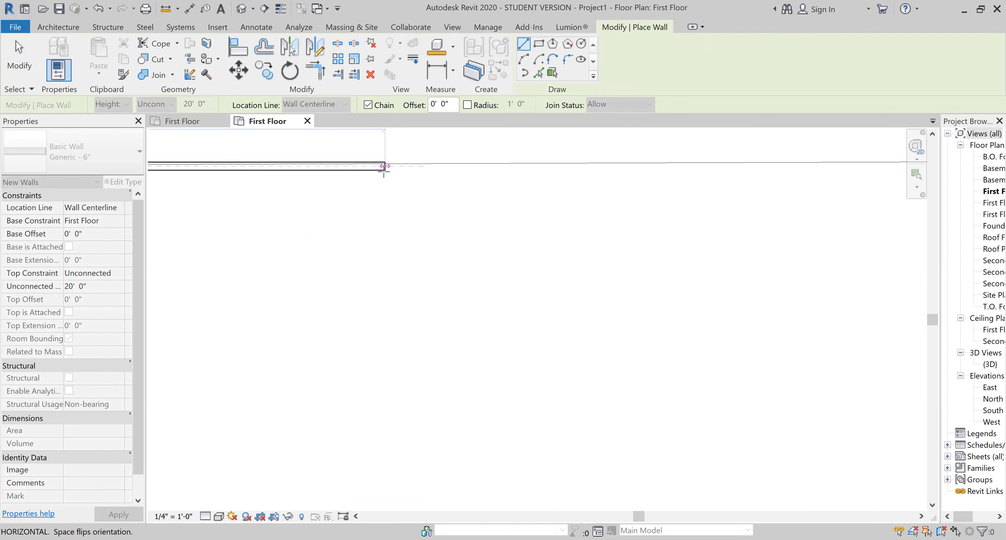
pyautogui.scroll(-5, 381, 177)
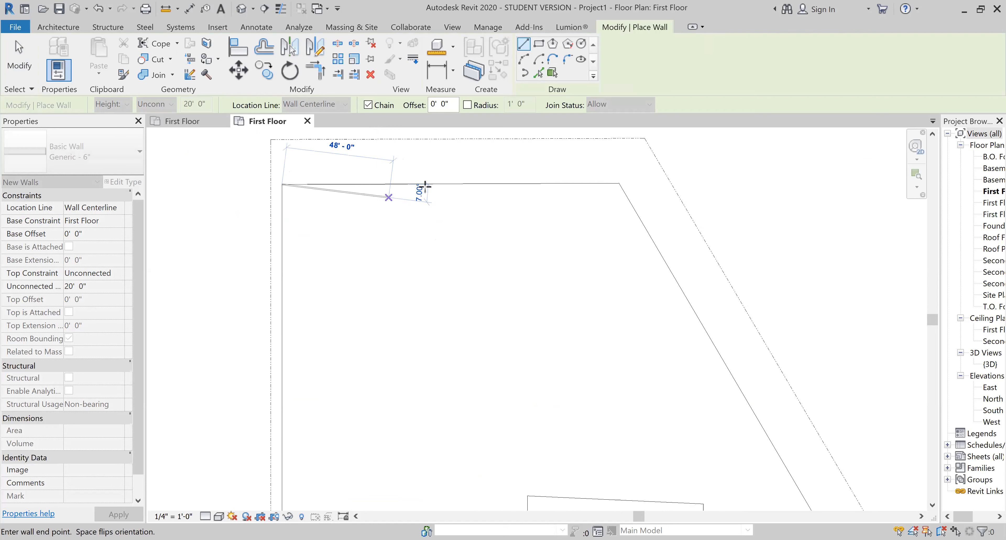
pyautogui.scroll(3, 620, 184)
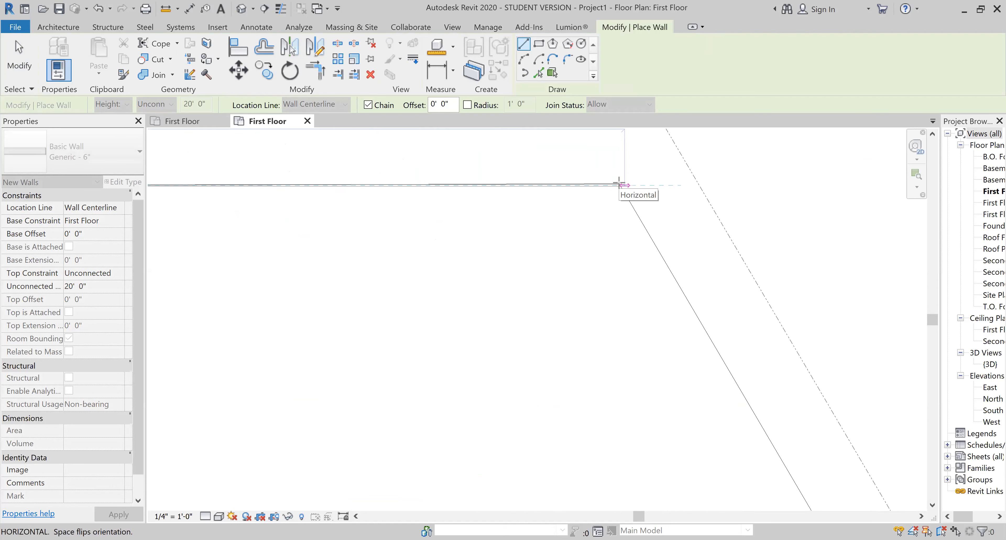
pyautogui.scroll(-4, 616, 185)
pyautogui.scroll(2, 615, 184)
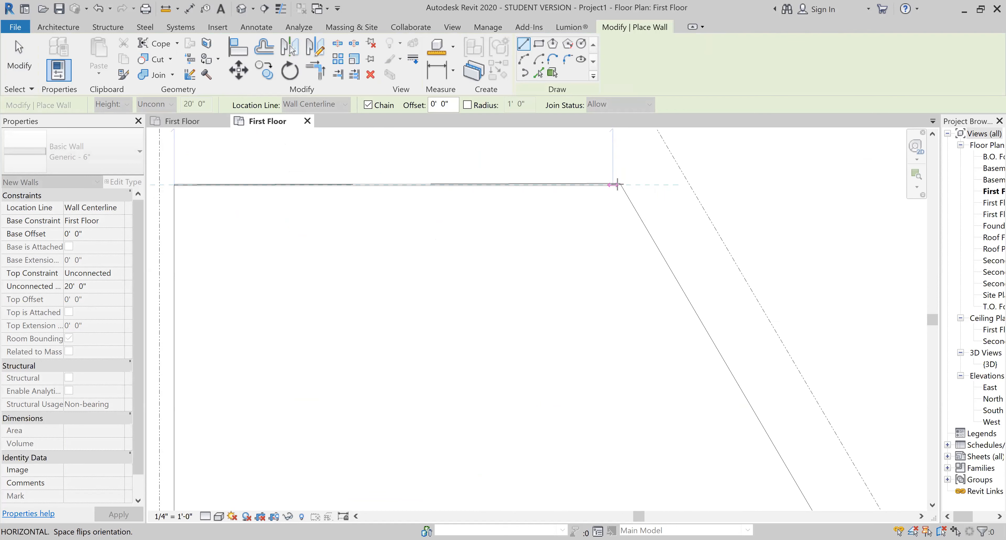
pyautogui.scroll(-1, 617, 184)
pyautogui.scroll(-3, 617, 184)
pyautogui.press('Escape')
pyautogui.press('Escape')
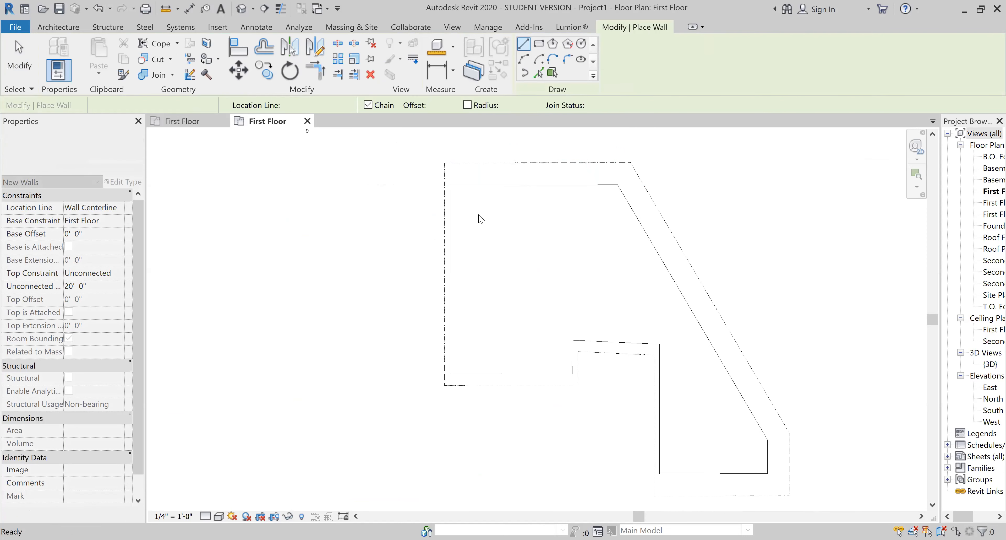
pyautogui.scroll(2, 697, 203)
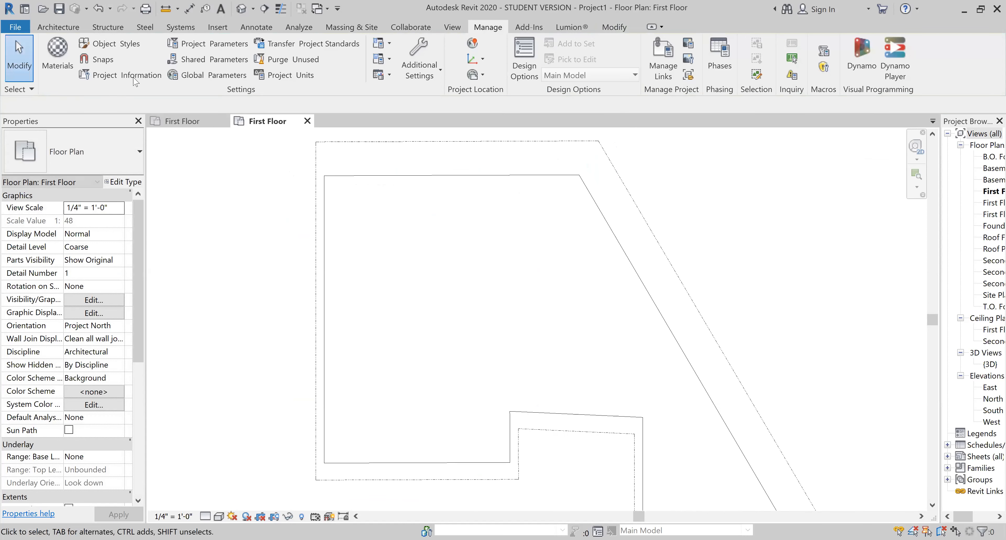
pyautogui.click(57, 27)
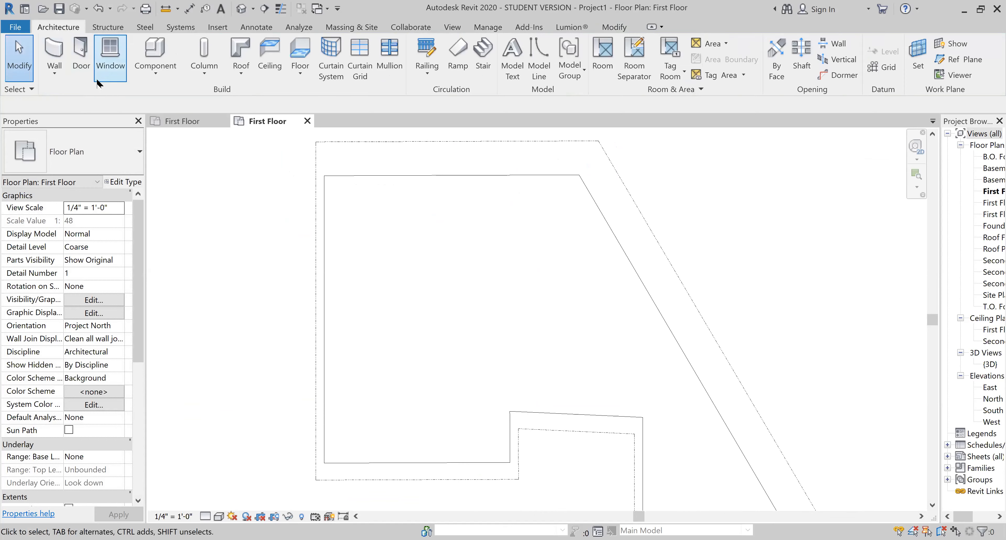
pyautogui.click(51, 74)
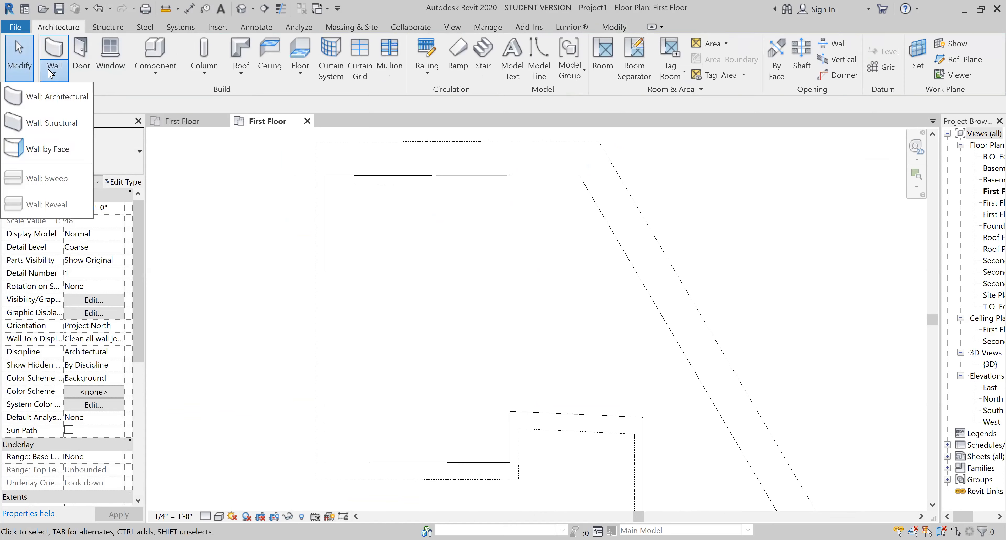
pyautogui.click(680, 205)
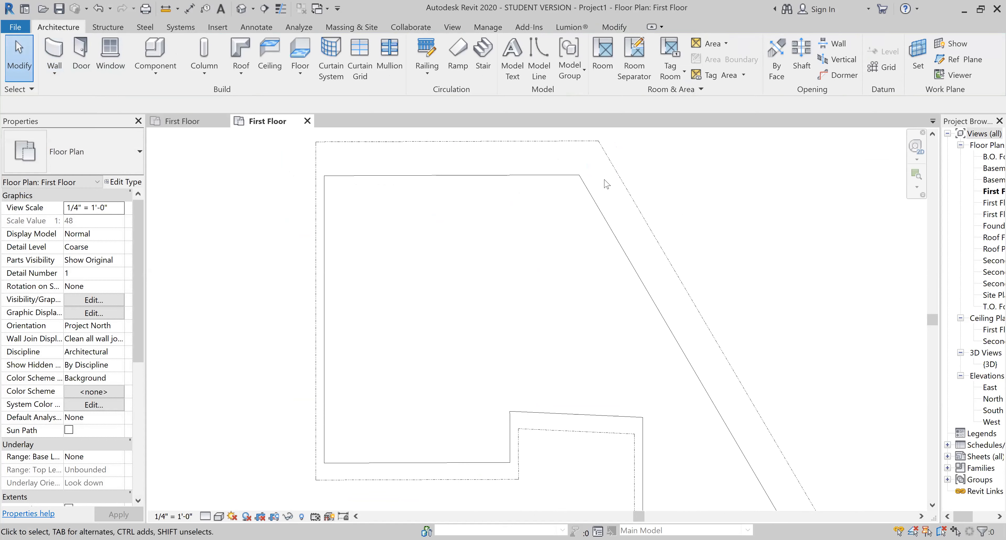
pyautogui.scroll(-5, 369, 246)
pyautogui.scroll(2, 538, 261)
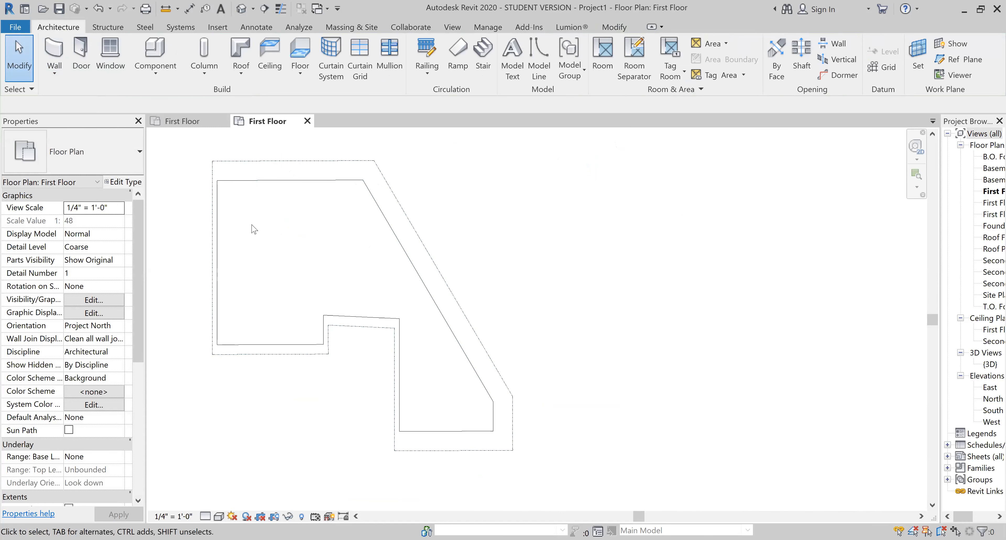
pyautogui.press('alt')
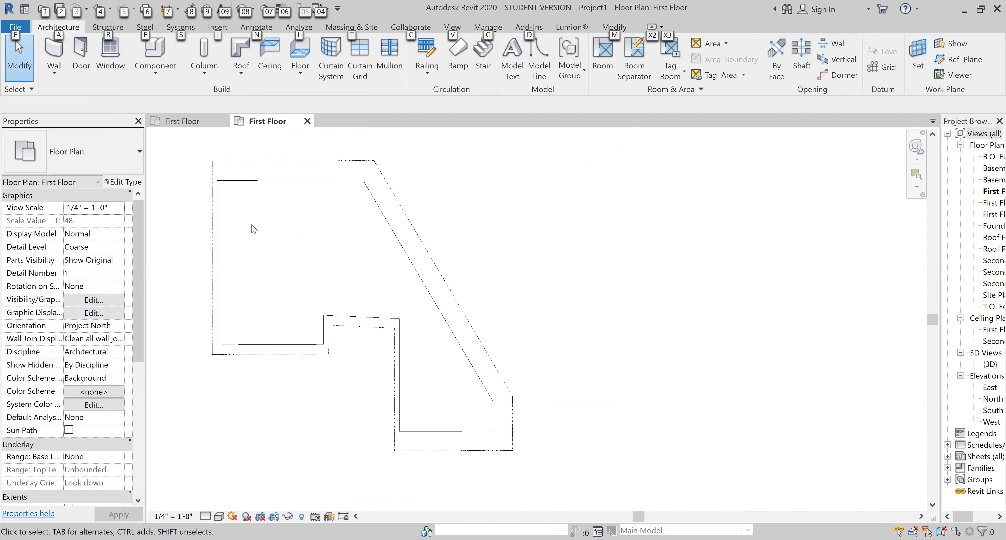